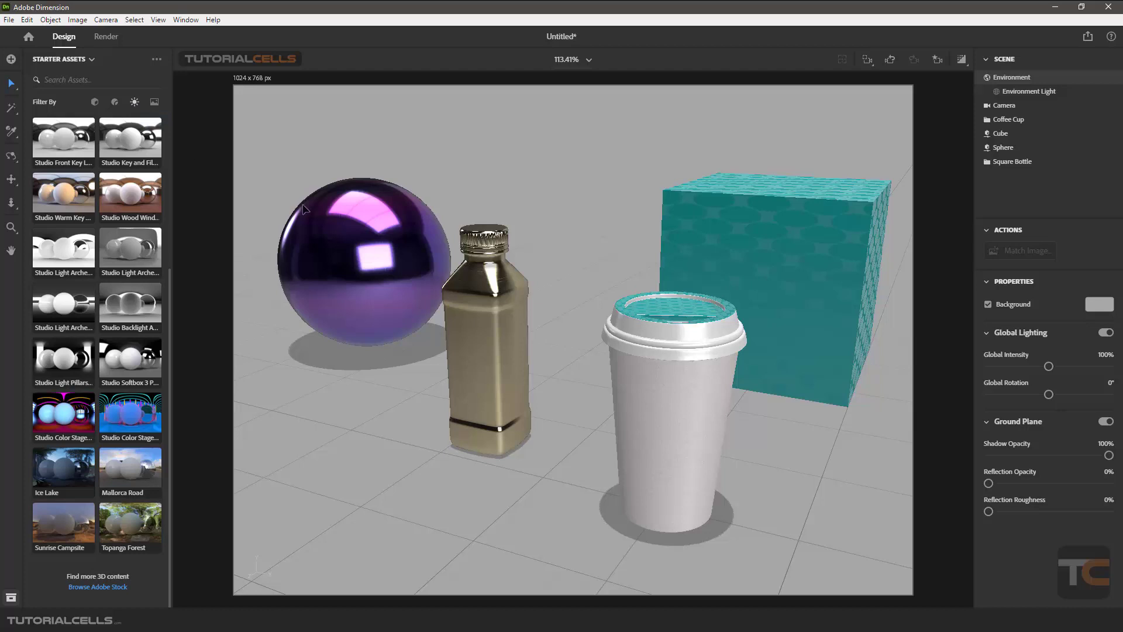
- Start a new blank document in place of the current scene
{"action": "left_click", "coordinate": [10, 22]}
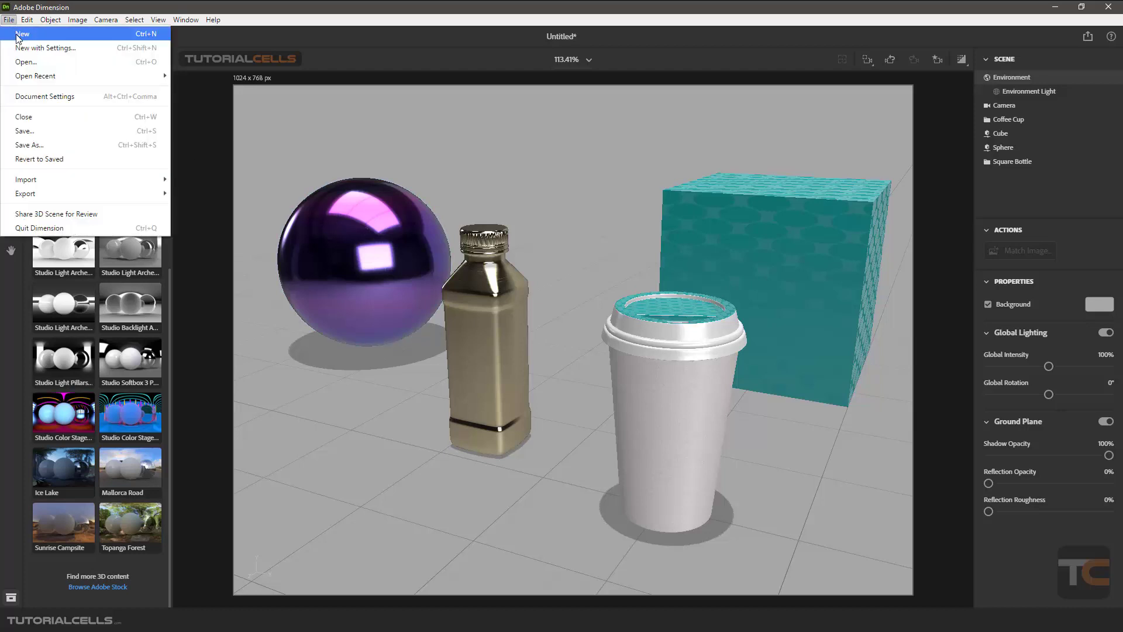
{"action": "left_click", "coordinate": [17, 33]}
{"action": "left_click", "coordinate": [445, 309]}
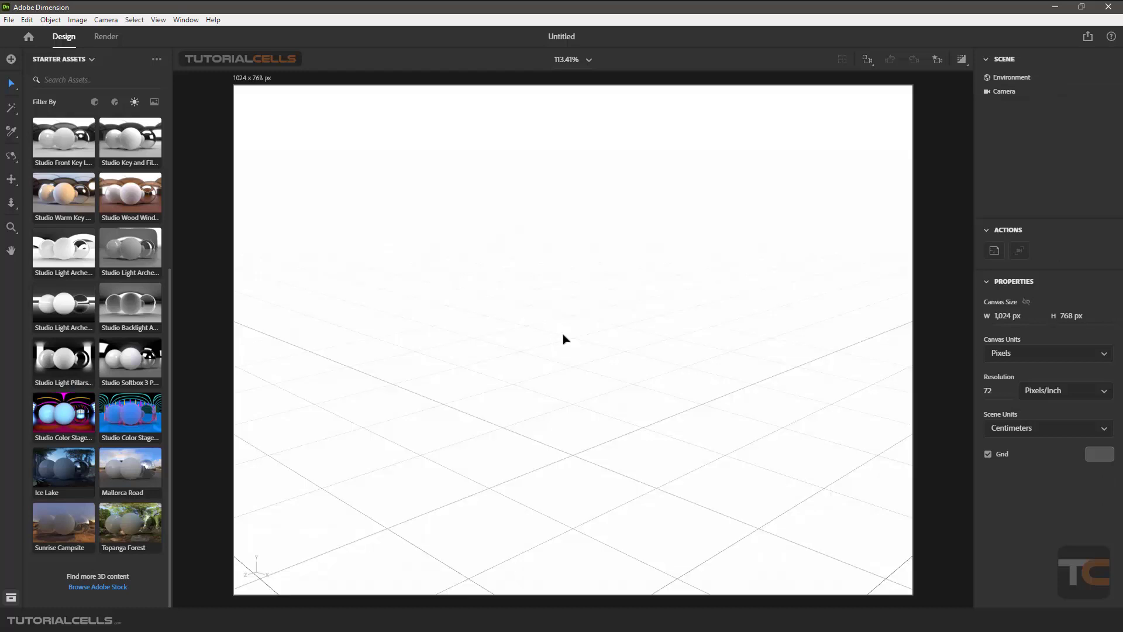
- Apply the Table image with the wooden tabletop and brown chair from the starter assets as the scene background
{"action": "left_click", "coordinate": [615, 339]}
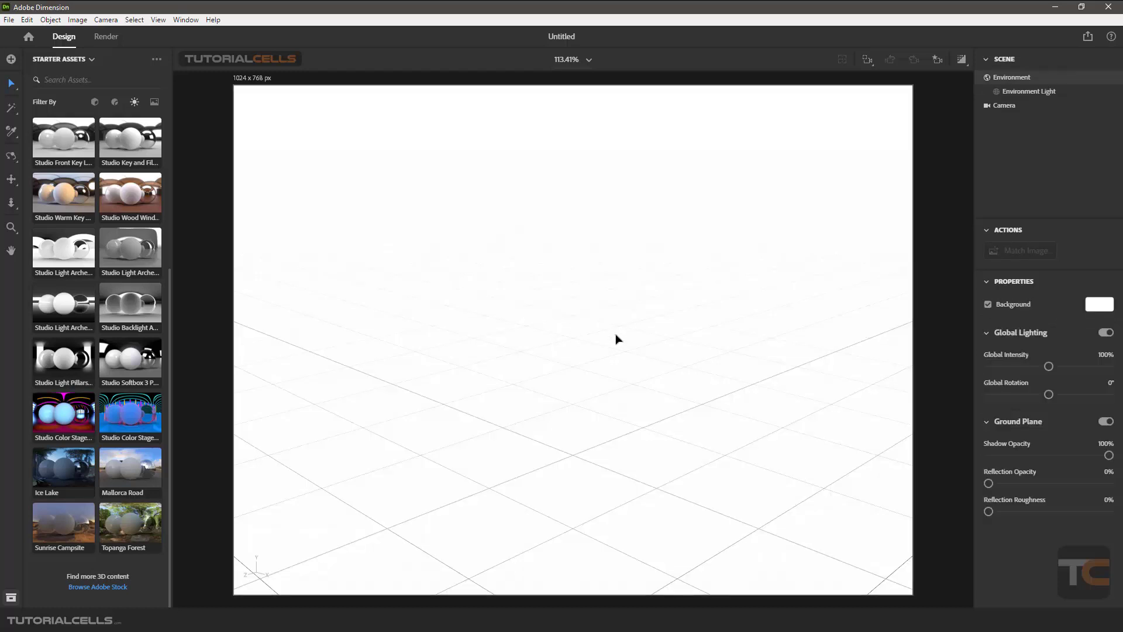
{"action": "left_click", "coordinate": [154, 104]}
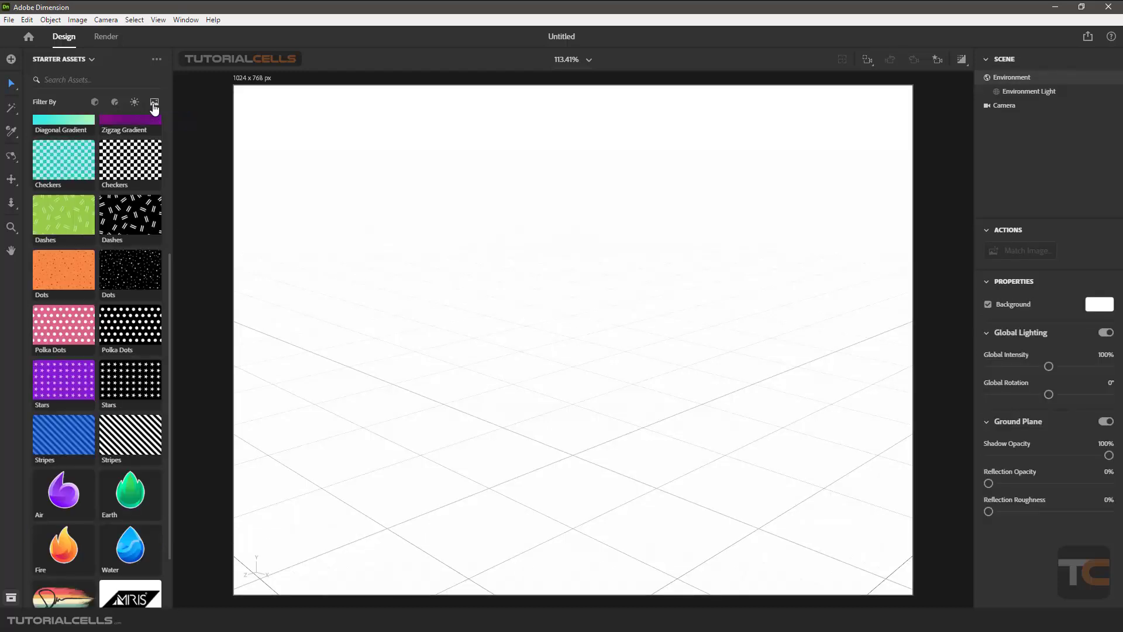
{"action": "scroll", "coordinate": [77, 317], "scroll_direction": "up", "scroll_amount": 3}
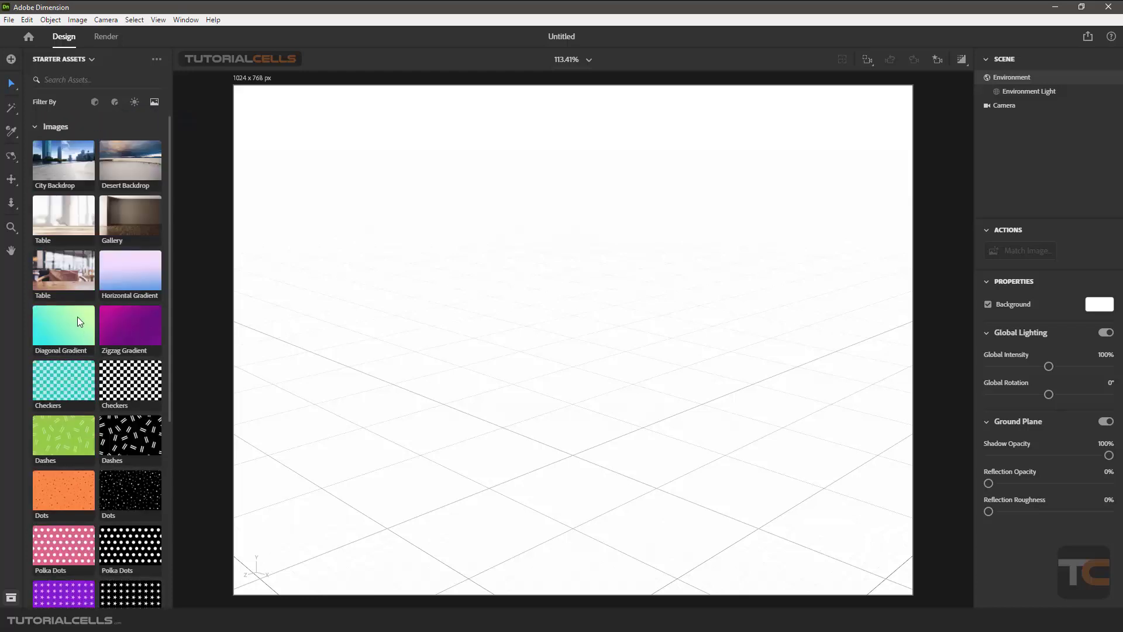
{"action": "left_click", "coordinate": [70, 285]}
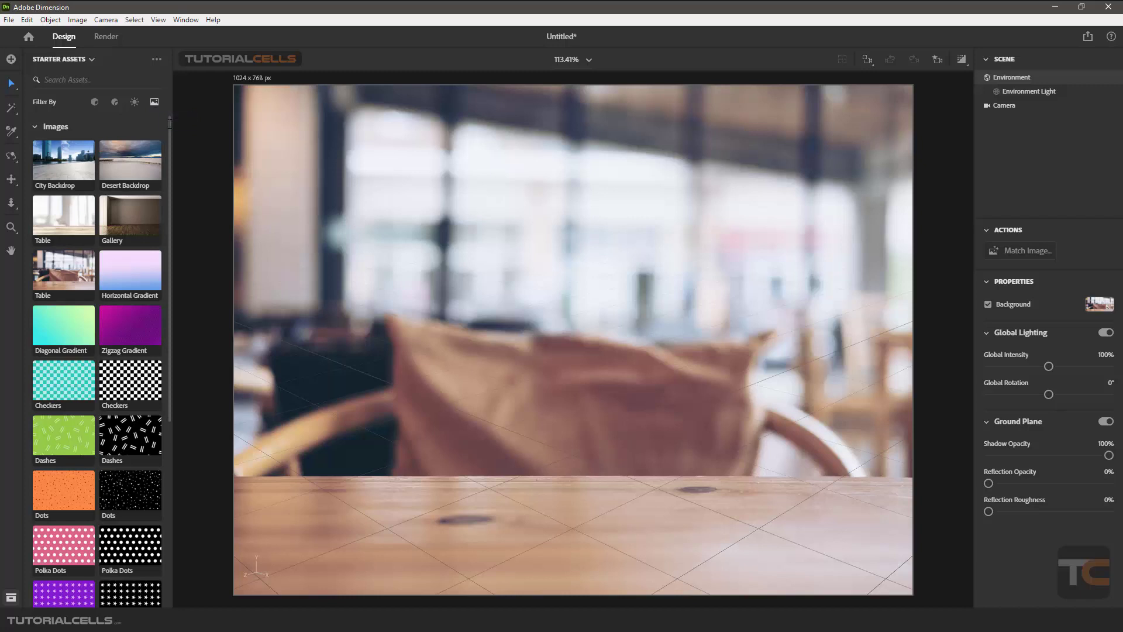
- Add a basic Sphere, move it along X to about 14.9 cm, and frame it so it rests on the tabletop
{"action": "left_click", "coordinate": [95, 104]}
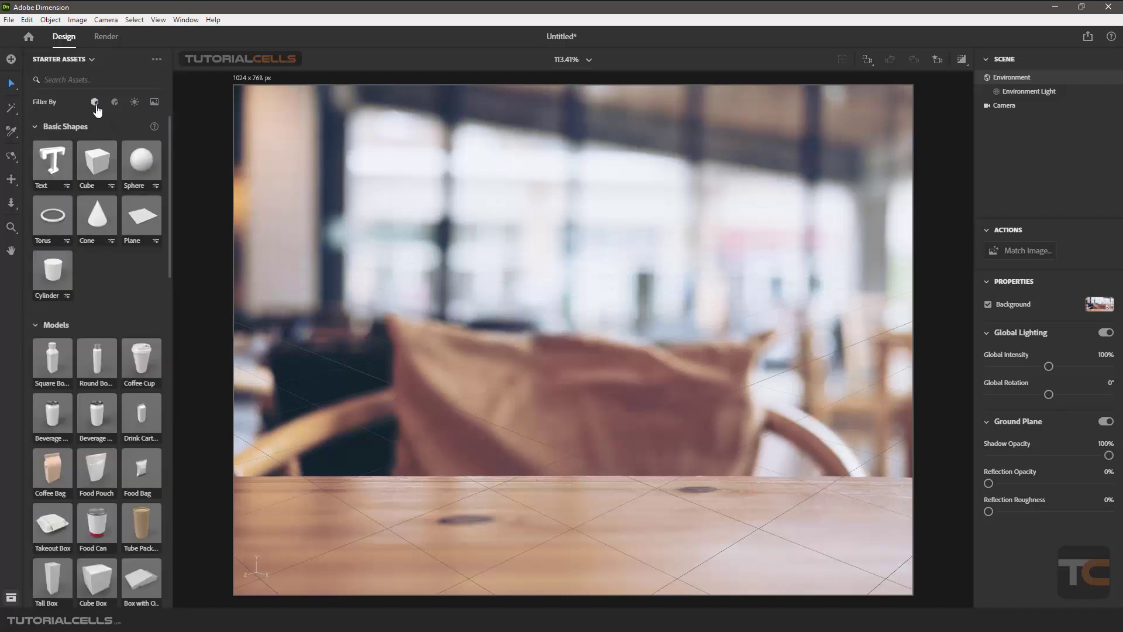
{"action": "left_click", "coordinate": [128, 156]}
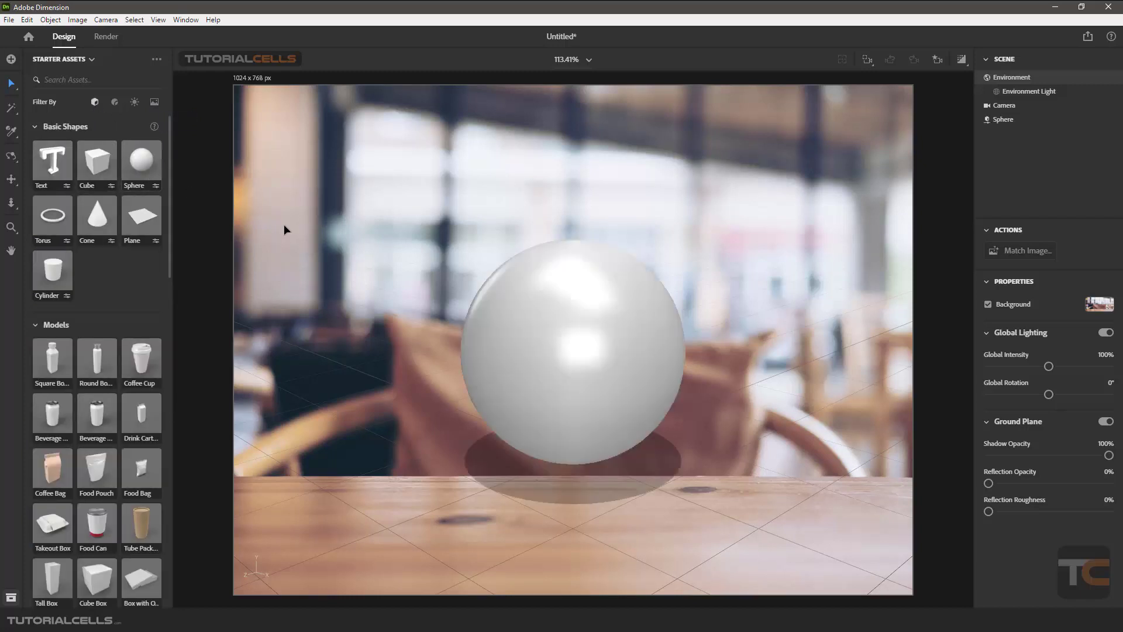
{"action": "left_click", "coordinate": [496, 348]}
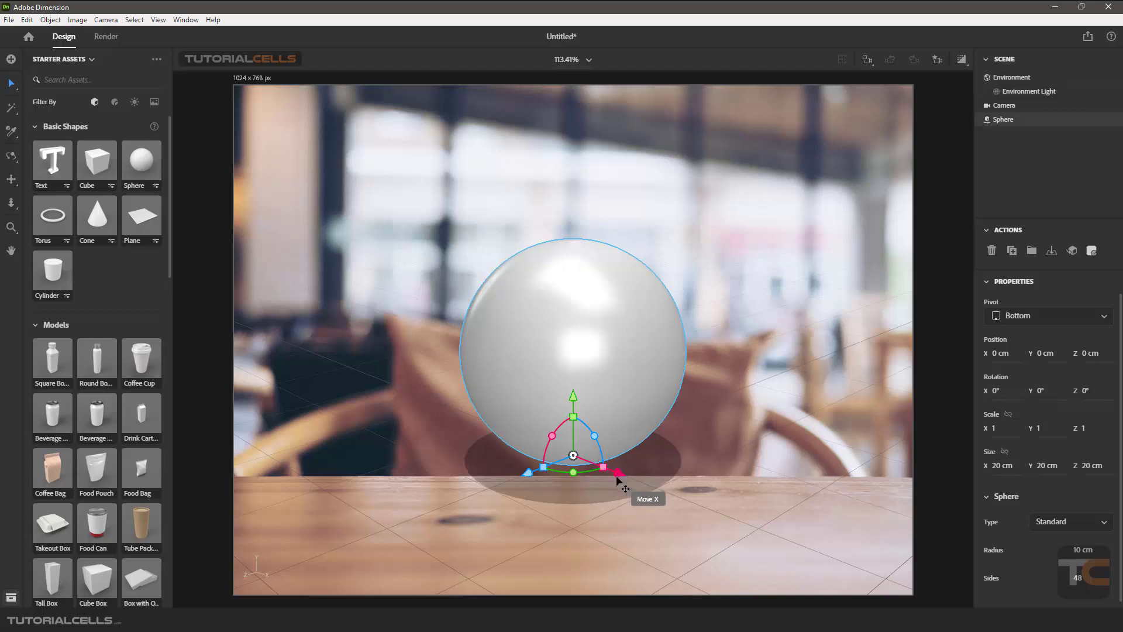
{"action": "left_click_drag", "start_coordinate": [619, 474], "coordinate": [765, 547]}
{"action": "scroll", "coordinate": [717, 461], "scroll_direction": "down", "scroll_amount": 5}
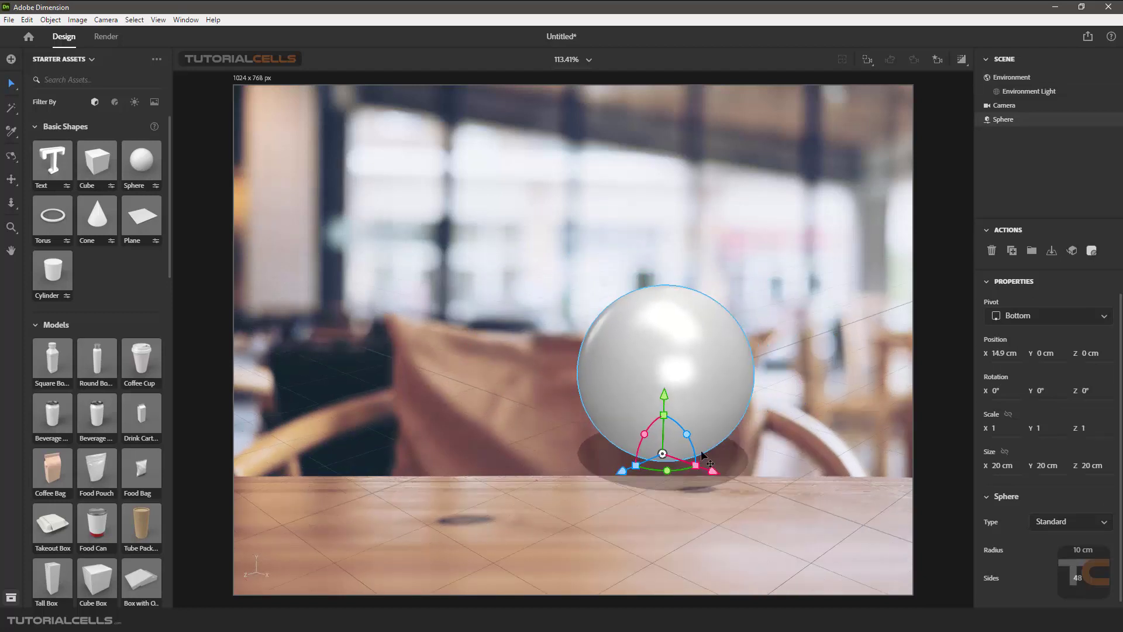
{"action": "middle_click_drag", "start_coordinate": [618, 423], "coordinate": [674, 500]}
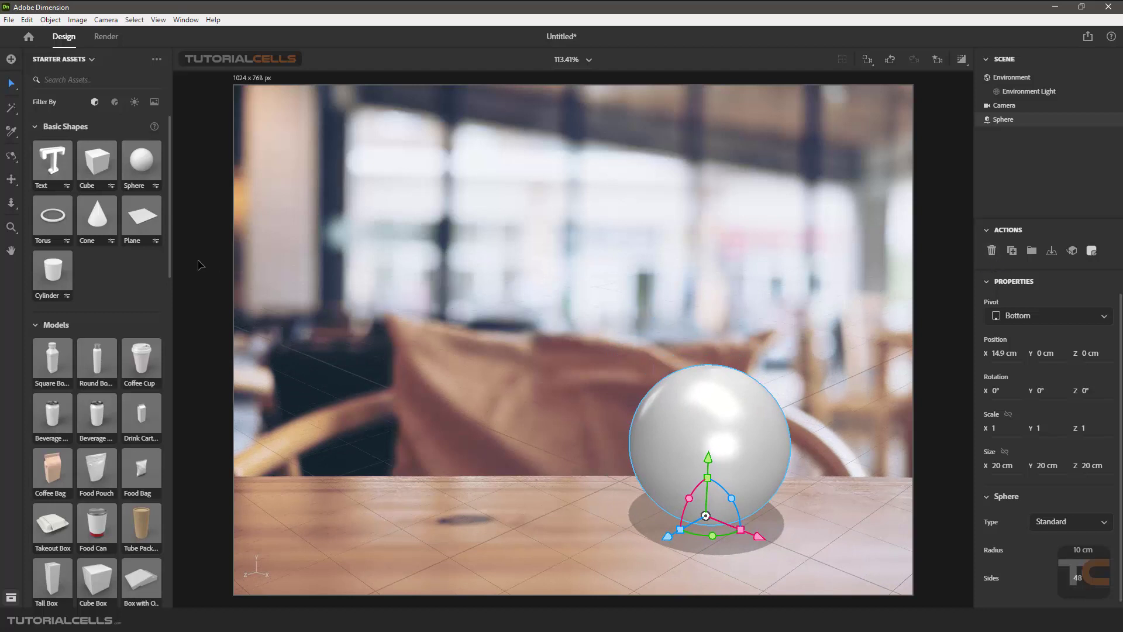
- Add a Food Pouch beside the sphere, positioned at about Z 18 cm and rotated about 88° around Y
{"action": "scroll", "coordinate": [110, 337], "scroll_direction": "down", "scroll_amount": 3}
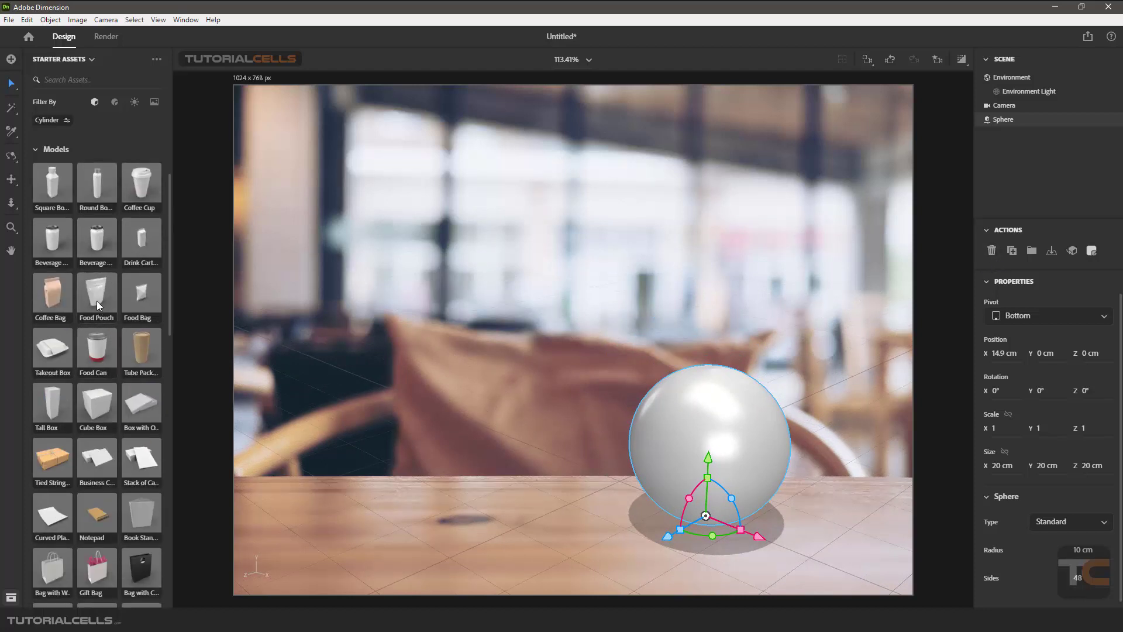
{"action": "left_click_drag", "start_coordinate": [97, 301], "coordinate": [447, 454]}
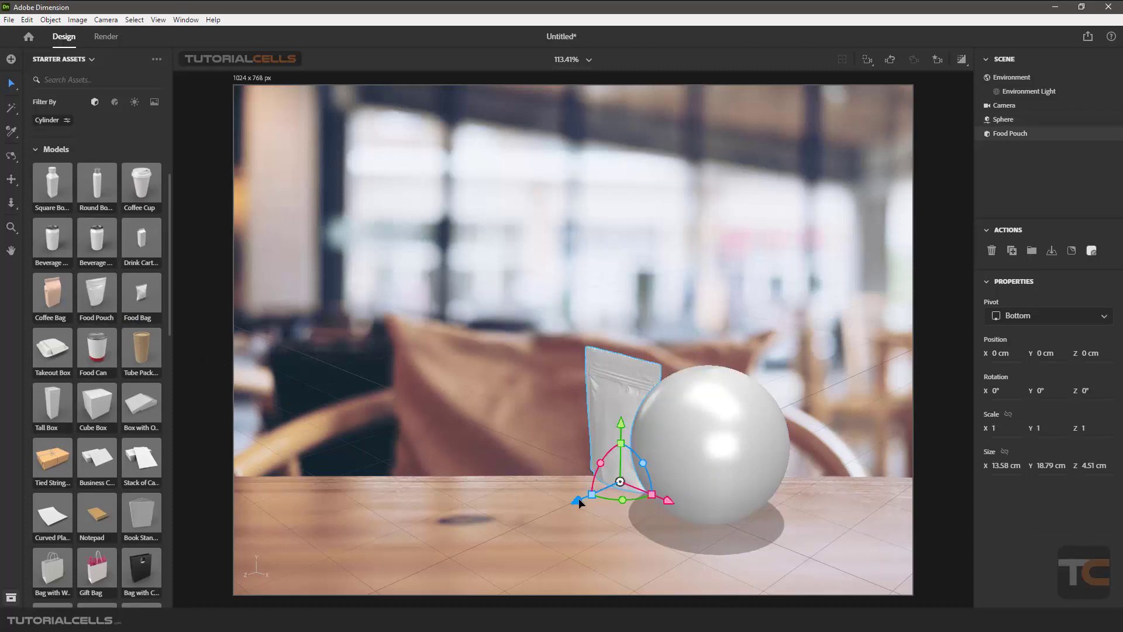
{"action": "left_click_drag", "start_coordinate": [579, 502], "coordinate": [587, 541]}
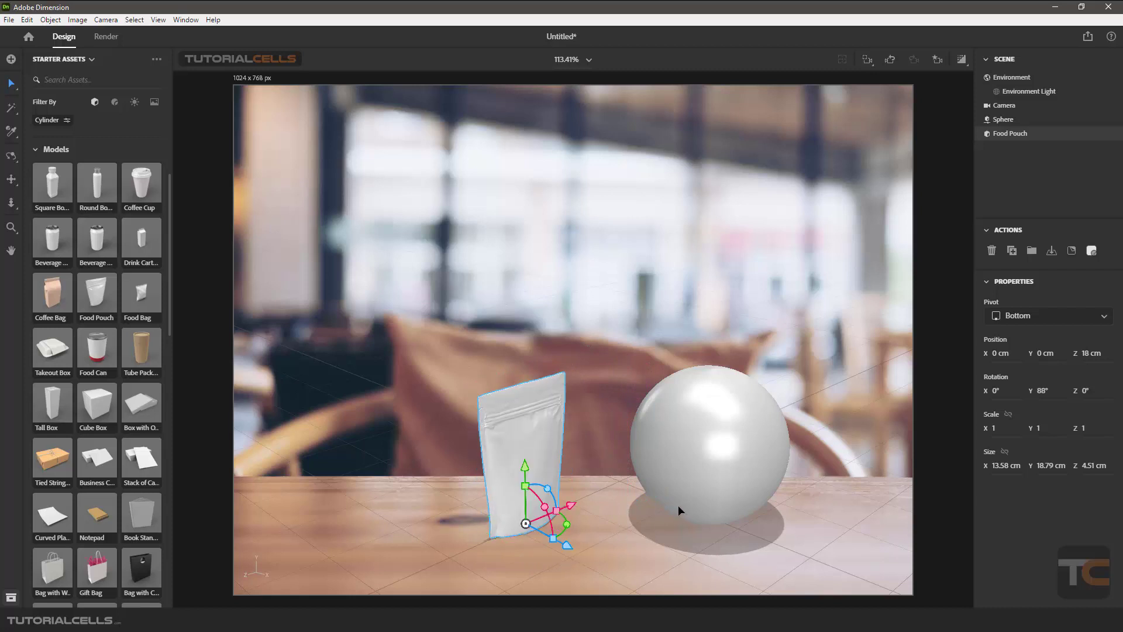
{"action": "scroll", "coordinate": [679, 506], "scroll_direction": "up", "scroll_amount": 3}
{"action": "middle_click_drag", "start_coordinate": [662, 487], "coordinate": [596, 456]}
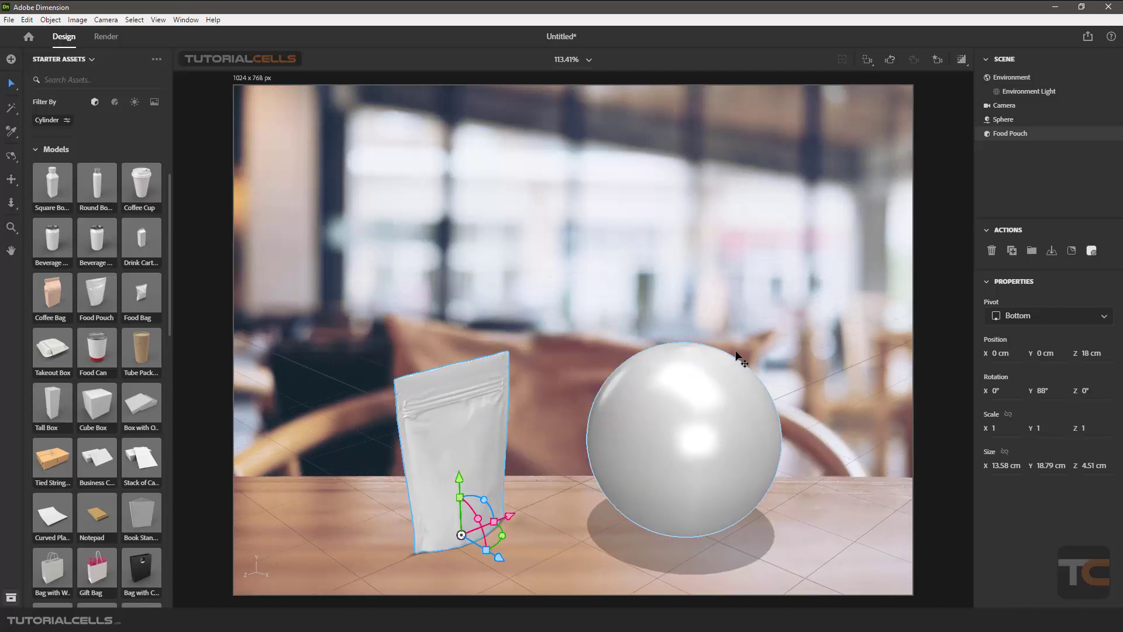
- Match the scene to the background image, resizing the canvas to Image Aspect Ratio and matching camera perspective, without creating lights
{"action": "left_click", "coordinate": [697, 252]}
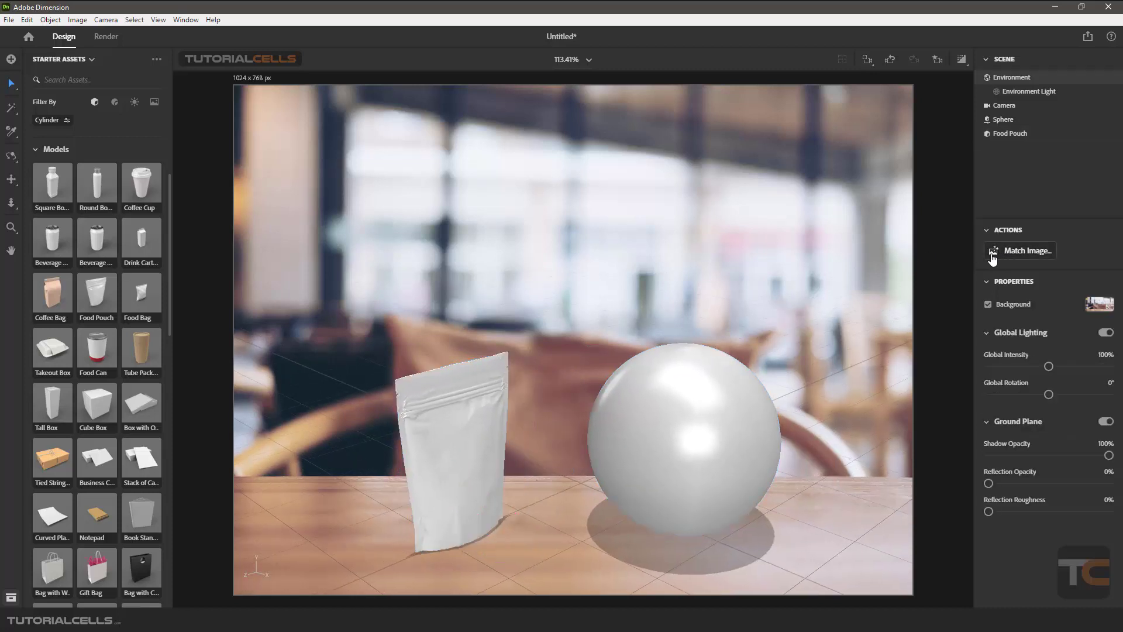
{"action": "left_click", "coordinate": [992, 256]}
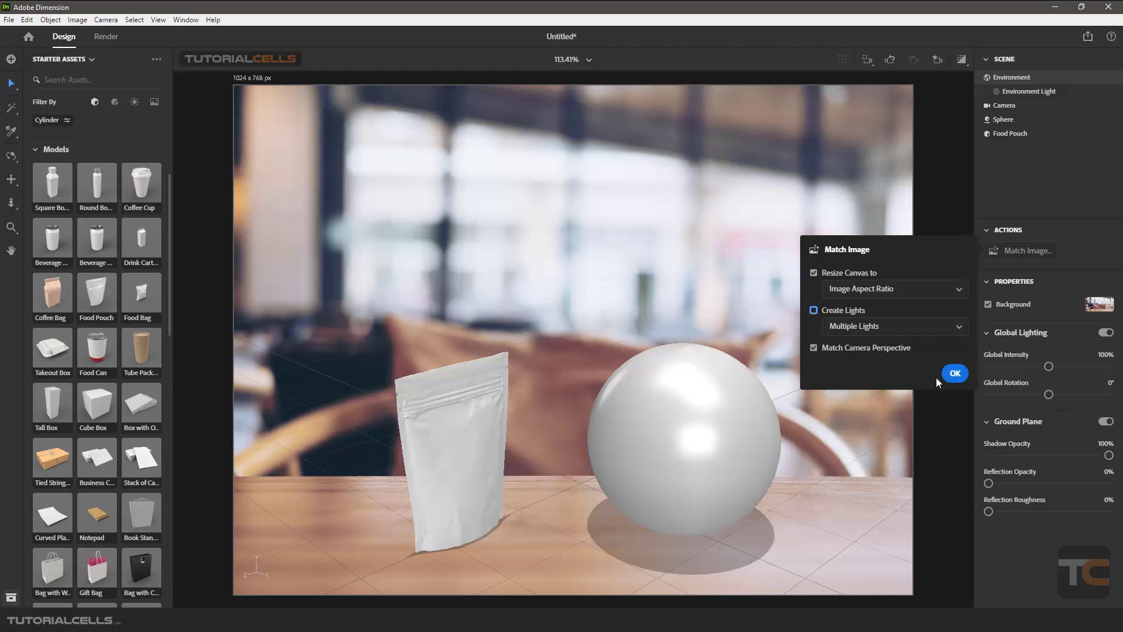
{"action": "left_click", "coordinate": [954, 373]}
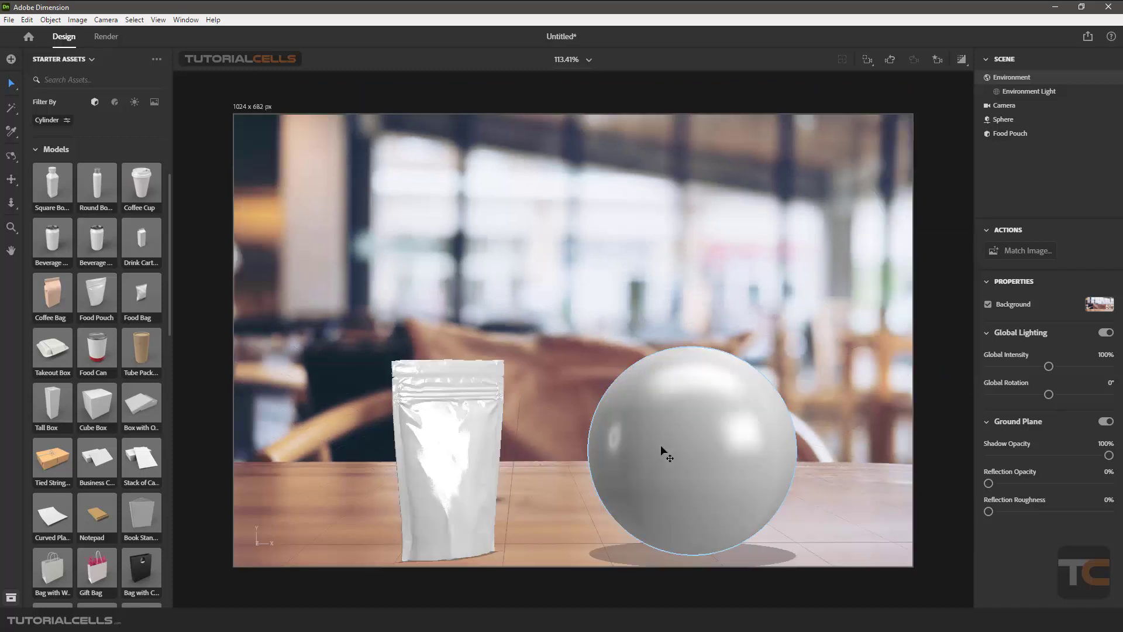
{"action": "middle_click_drag", "start_coordinate": [661, 438], "coordinate": [662, 408]}
{"action": "scroll", "coordinate": [662, 427], "scroll_direction": "up", "scroll_amount": 1}
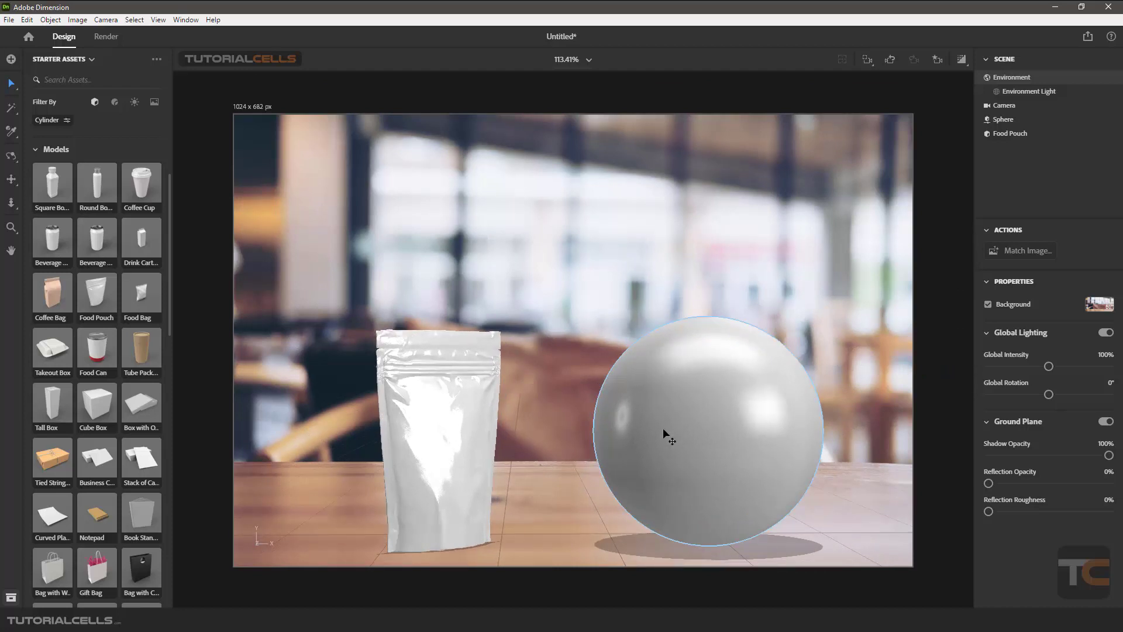
- Review the environment light and background image settings, switching the background off and back on
{"action": "left_click", "coordinate": [1014, 93]}
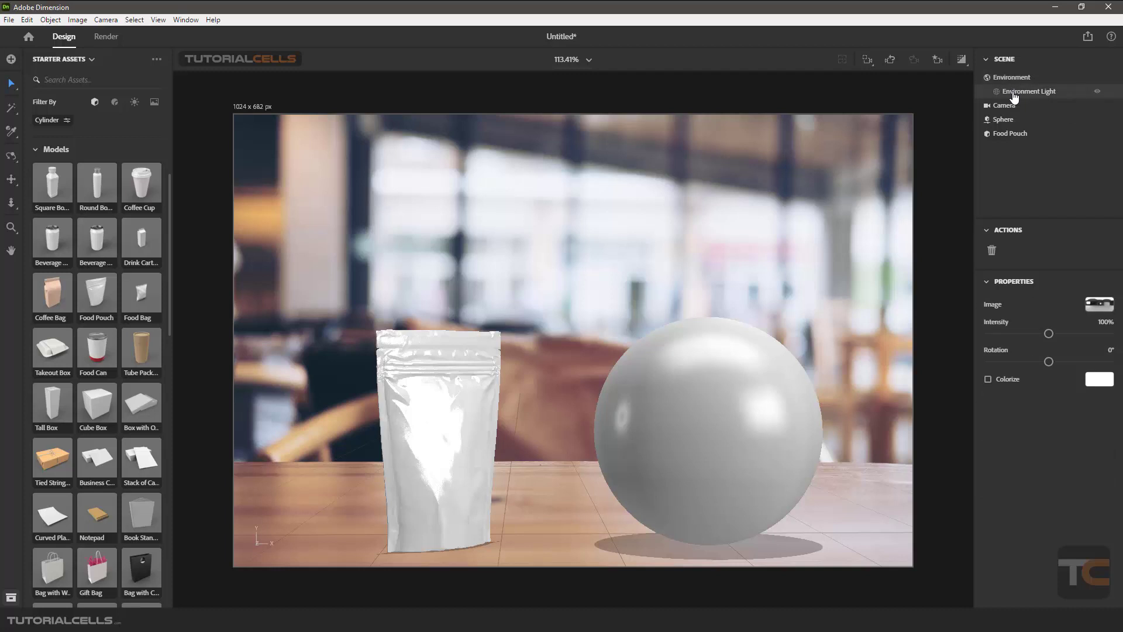
{"action": "left_click", "coordinate": [1014, 82]}
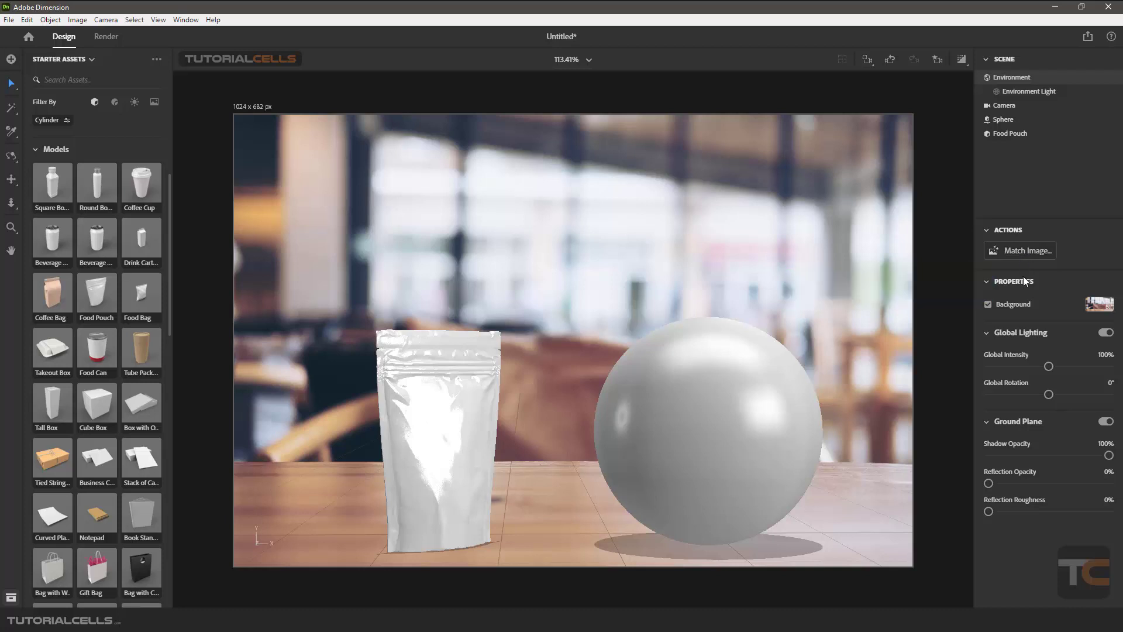
{"action": "left_click", "coordinate": [988, 303]}
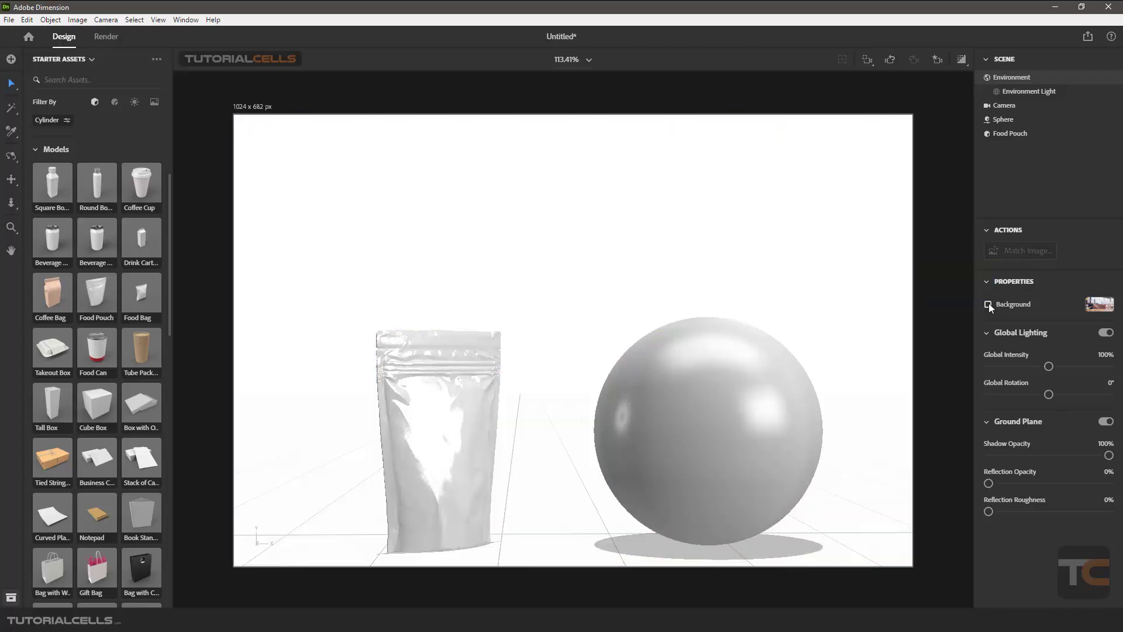
{"action": "left_click", "coordinate": [988, 303]}
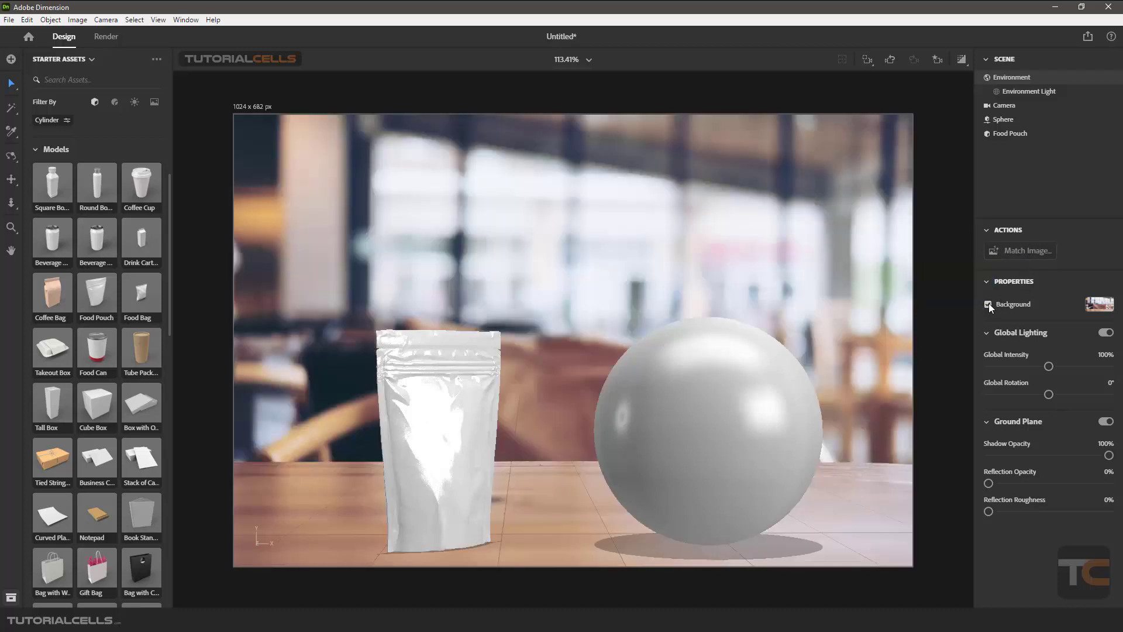
{"action": "left_click", "coordinate": [1098, 304]}
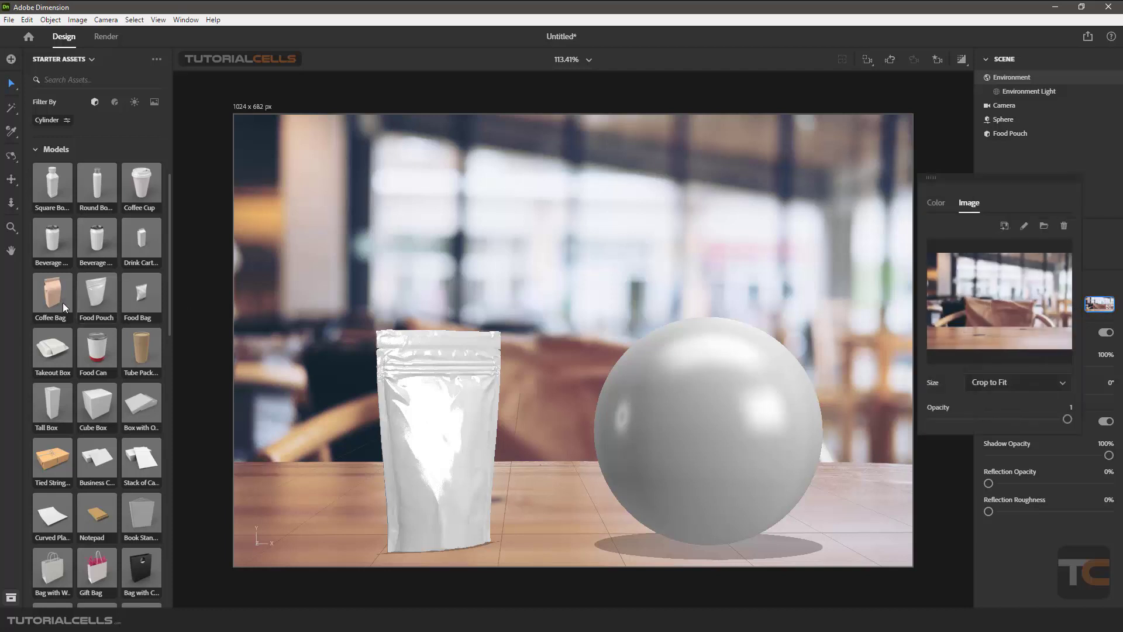
{"action": "left_click", "coordinate": [155, 102]}
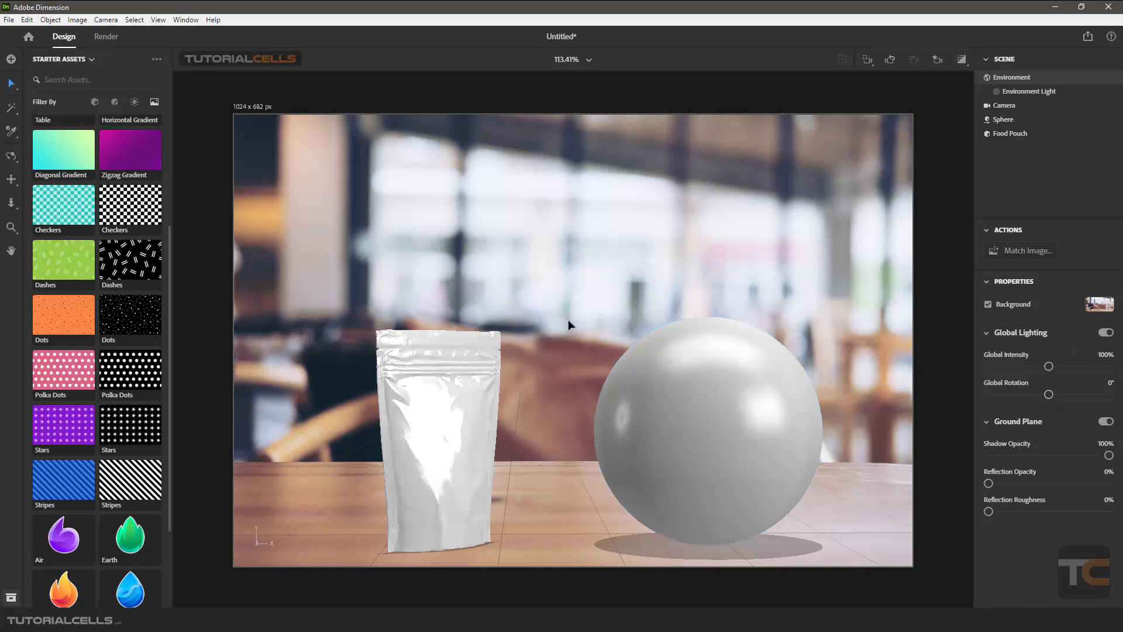
- Enable the render preview and compare the scene with the ground plane switched off and back on
{"action": "left_click_drag", "start_coordinate": [574, 313], "coordinate": [620, 387]}
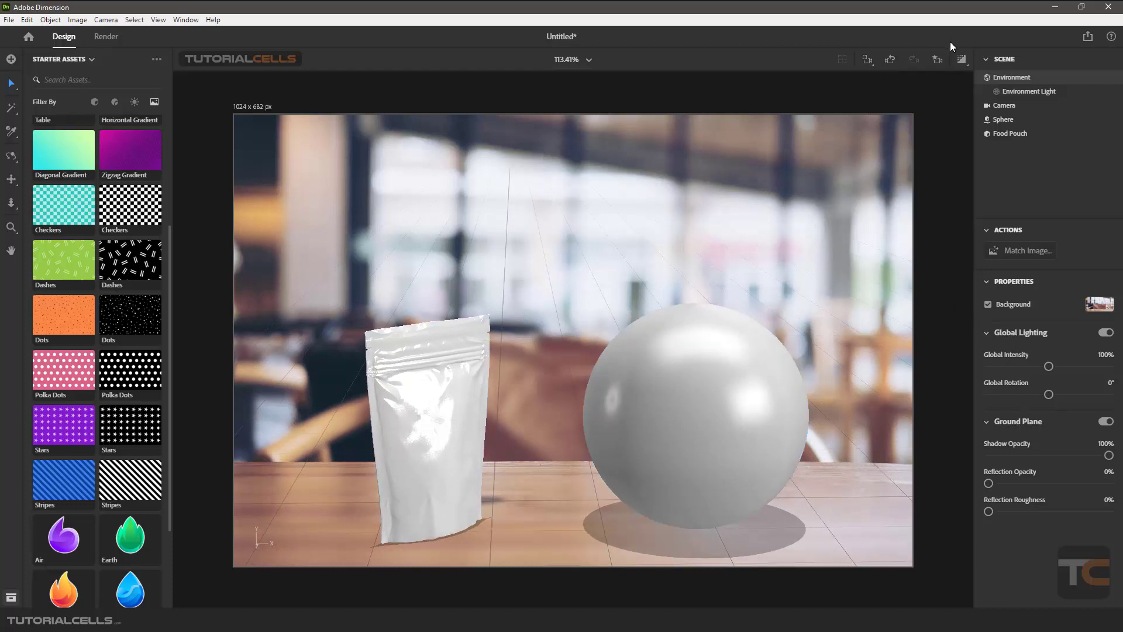
{"action": "left_click", "coordinate": [962, 59]}
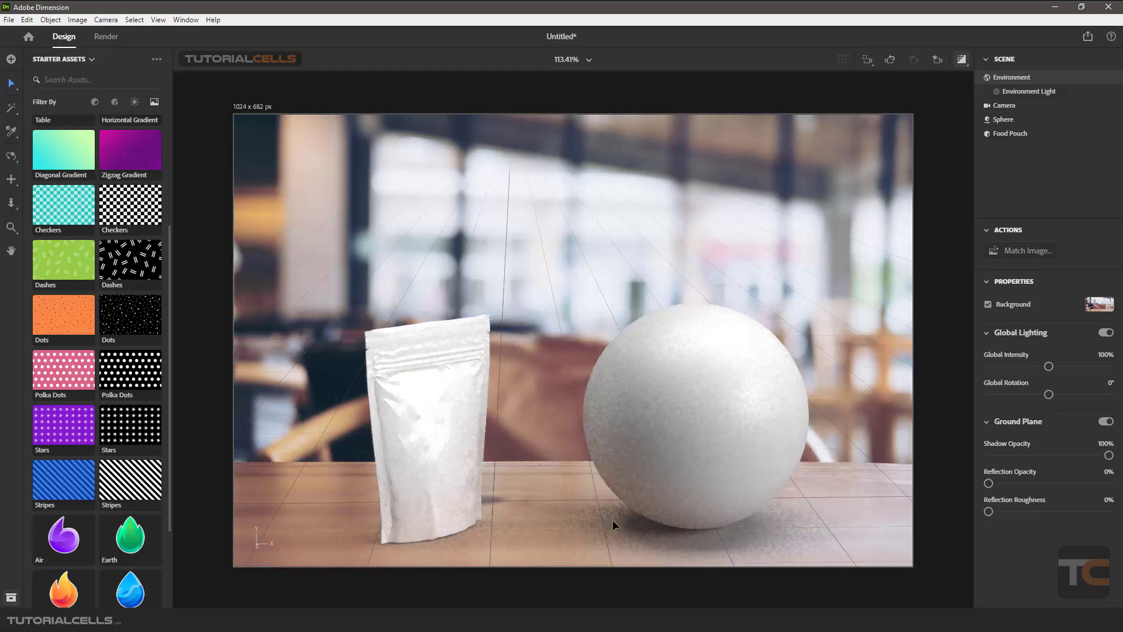
{"action": "left_click", "coordinate": [1104, 422]}
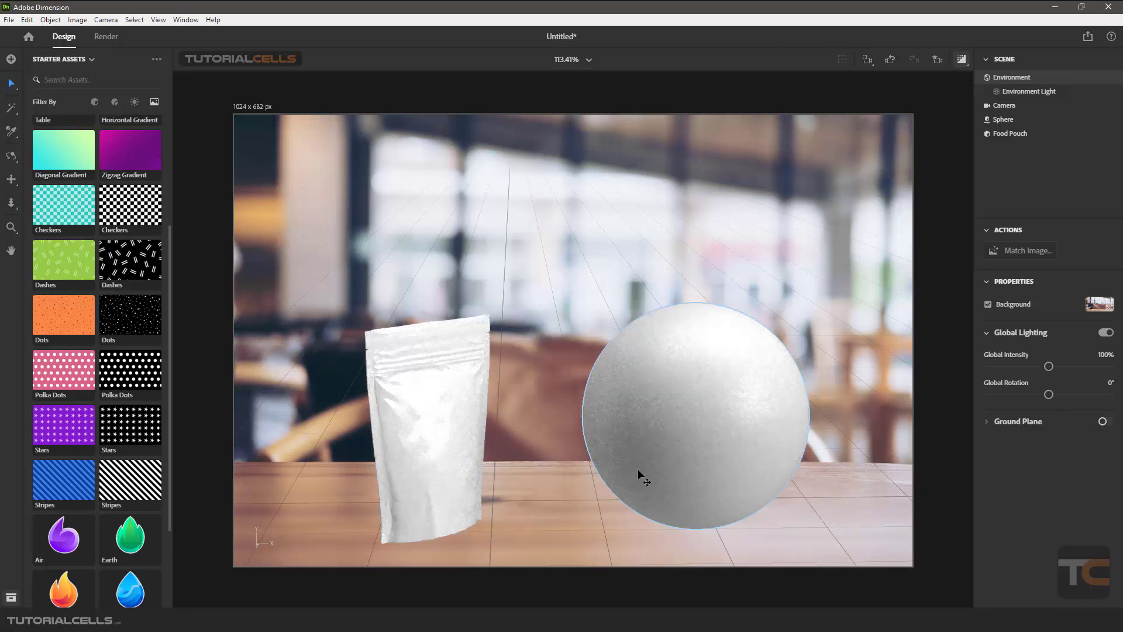
{"action": "left_click", "coordinate": [1103, 422]}
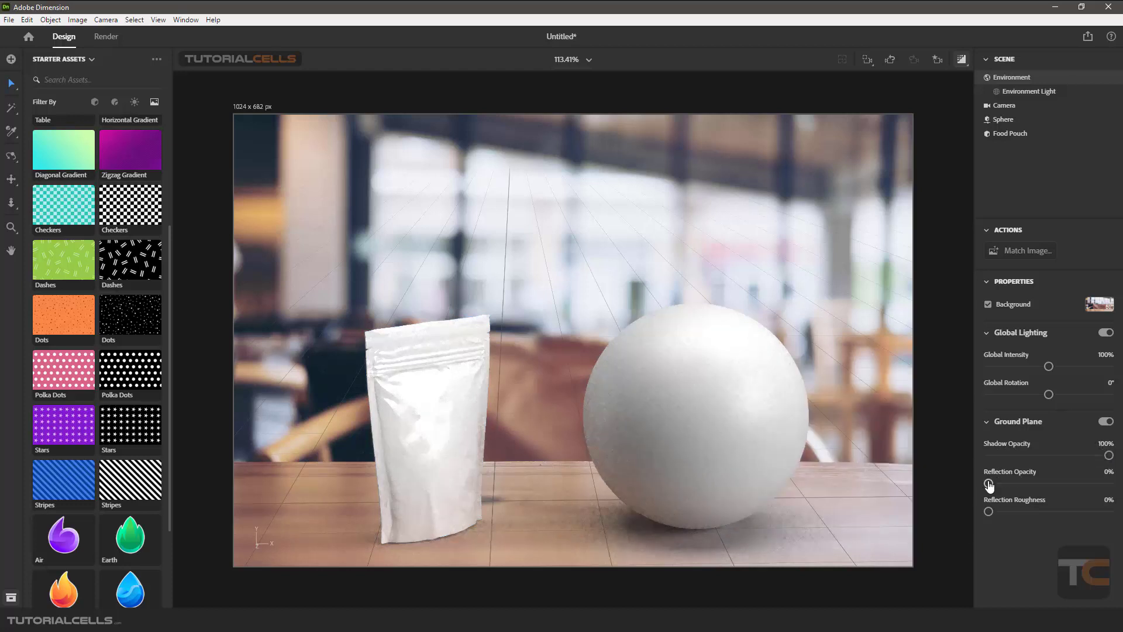
- Try different ground plane reflection values, ending with Reflection Opacity at 100% and Reflection Roughness at 48%
{"action": "left_click_drag", "start_coordinate": [988, 484], "coordinate": [1067, 484]}
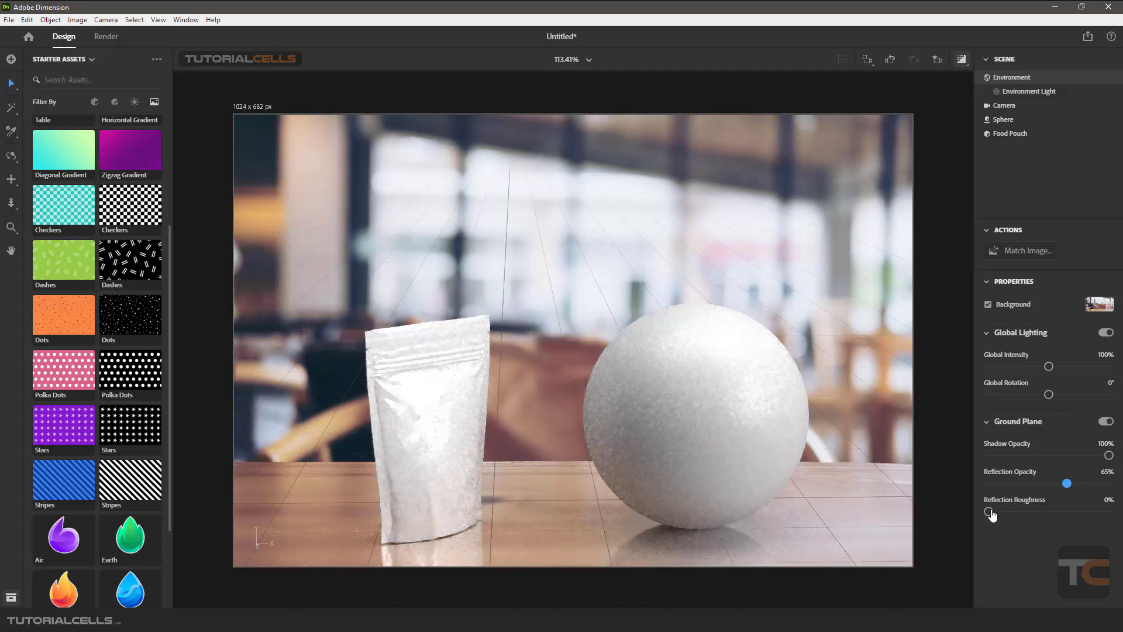
{"action": "left_click_drag", "start_coordinate": [989, 513], "coordinate": [1007, 513]}
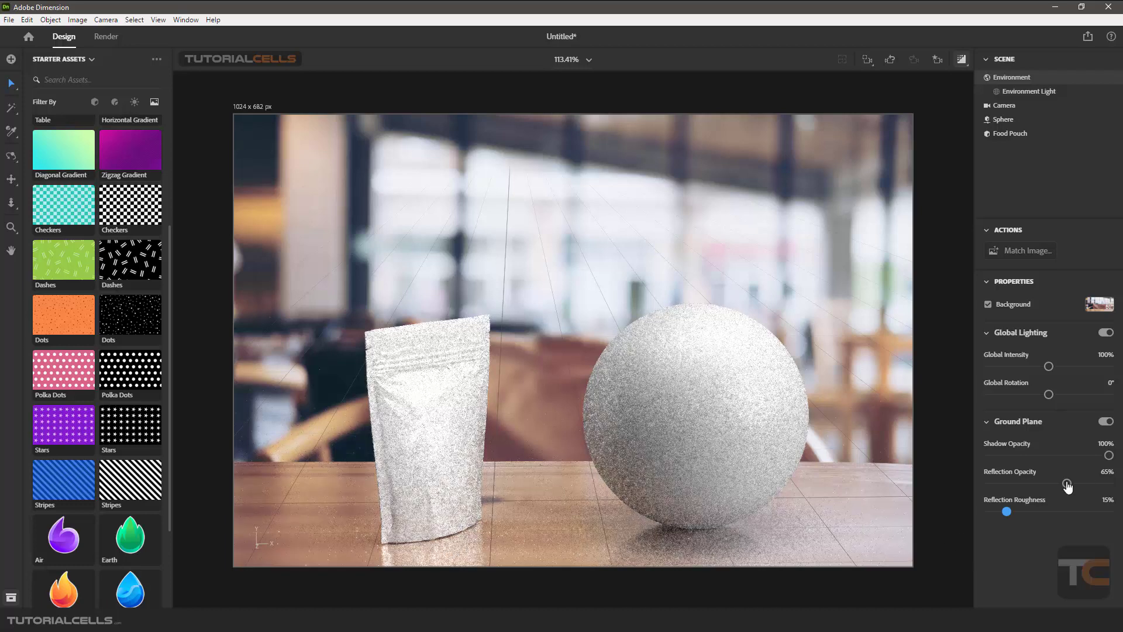
{"action": "left_click_drag", "start_coordinate": [1066, 484], "coordinate": [1108, 483]}
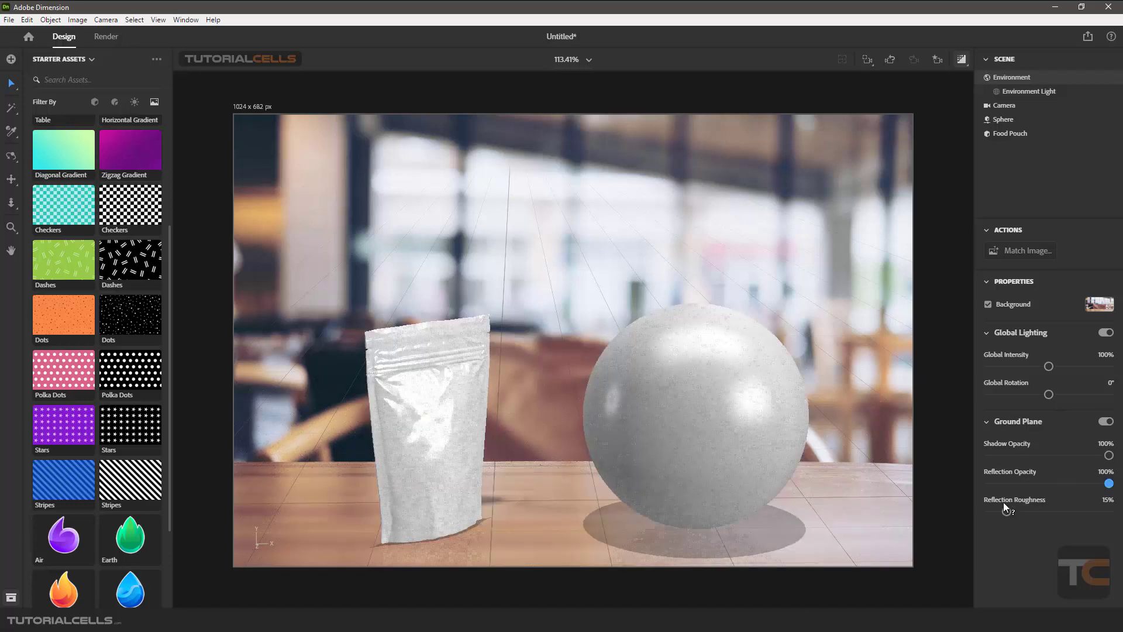
{"action": "left_click_drag", "start_coordinate": [1005, 512], "coordinate": [988, 511]}
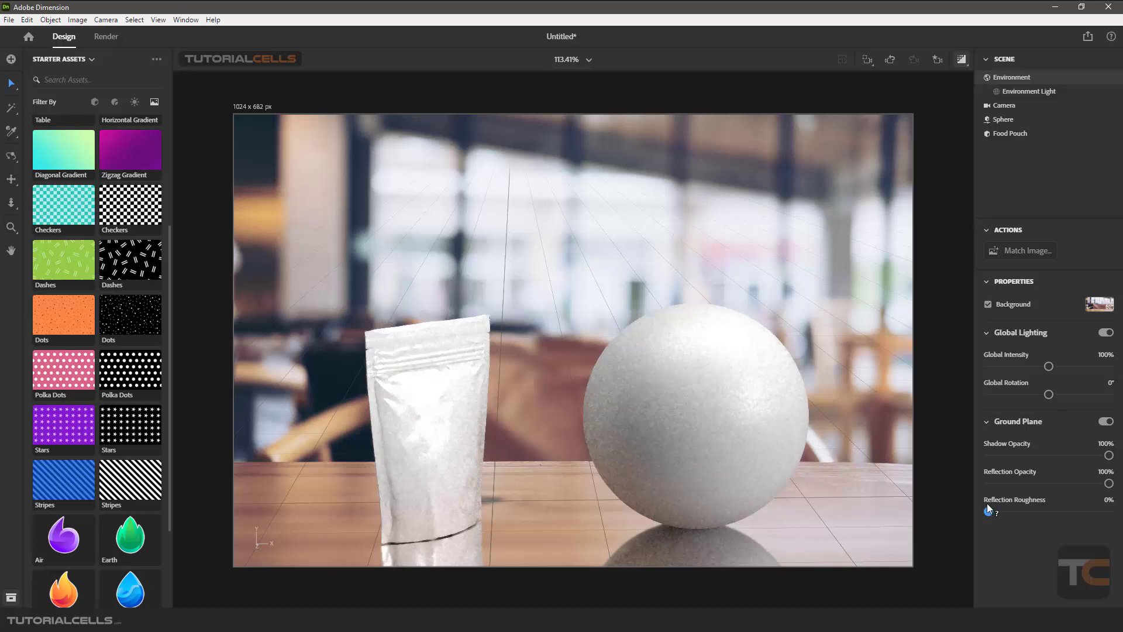
{"action": "left_click_drag", "start_coordinate": [989, 511], "coordinate": [1022, 512]}
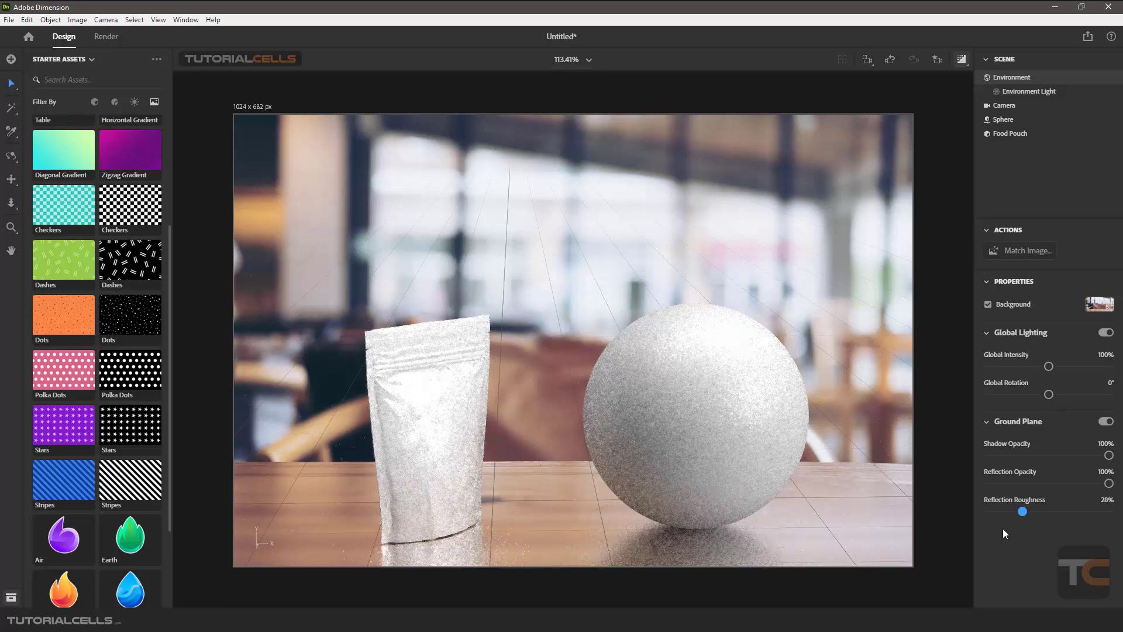
{"action": "left_click_drag", "start_coordinate": [1022, 511], "coordinate": [1046, 511]}
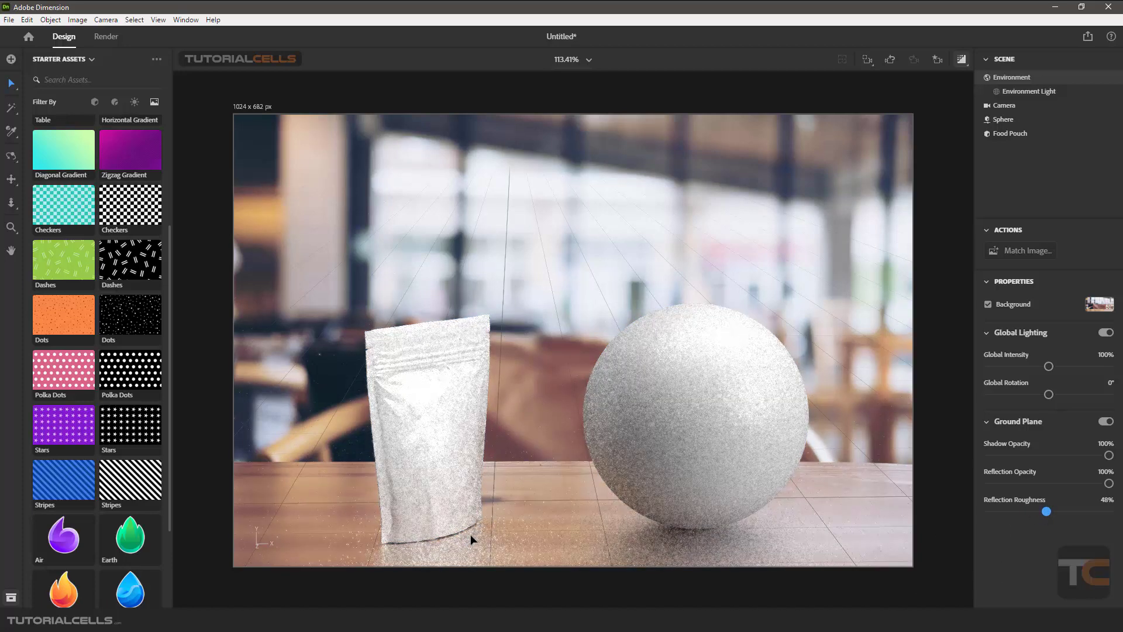
- Set the ground plane's Reflection Roughness and Reflection Opacity both to 0%
{"action": "left_click_drag", "start_coordinate": [1046, 511], "coordinate": [988, 511]}
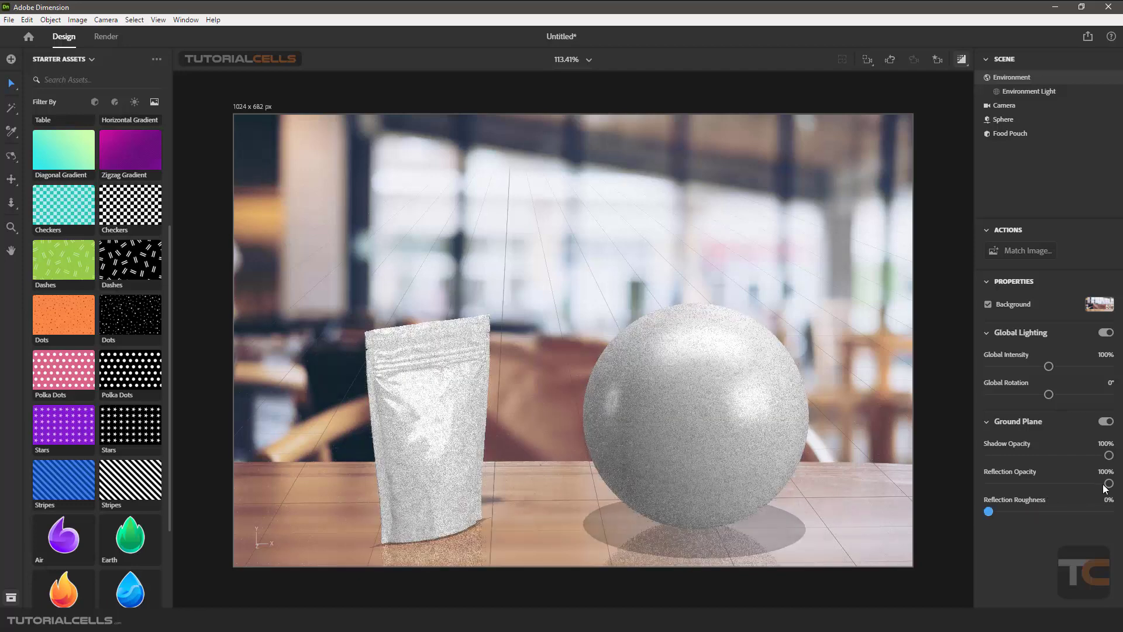
{"action": "left_click_drag", "start_coordinate": [1105, 489], "coordinate": [962, 490]}
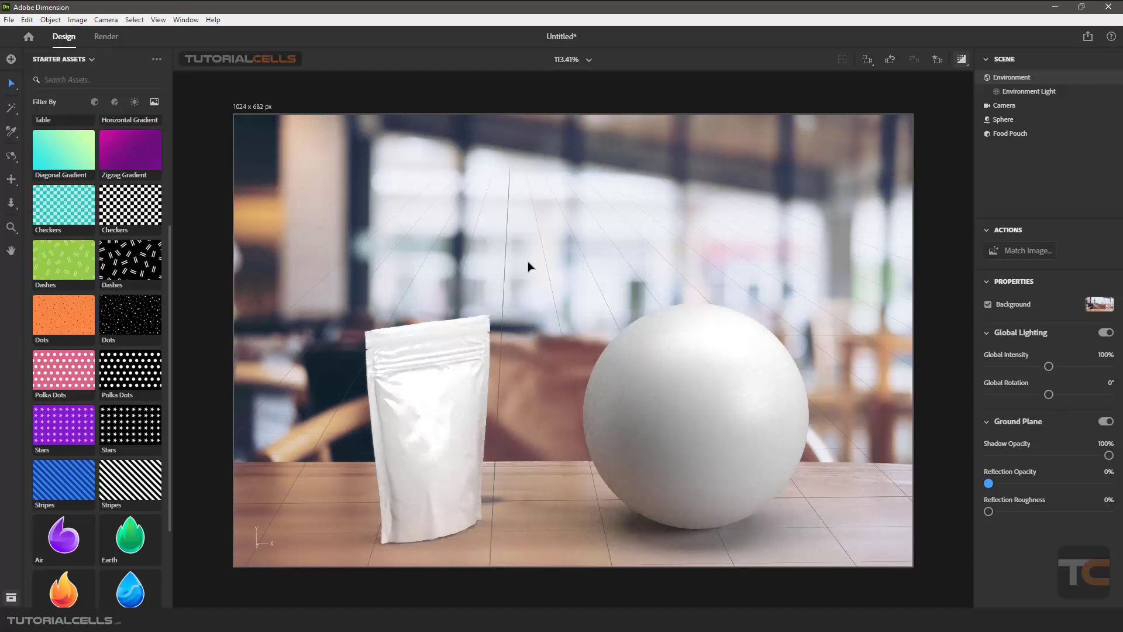
- Inspect the image assigned to the environment light, closing its preview and clearing the selection
{"action": "left_click", "coordinate": [1022, 93]}
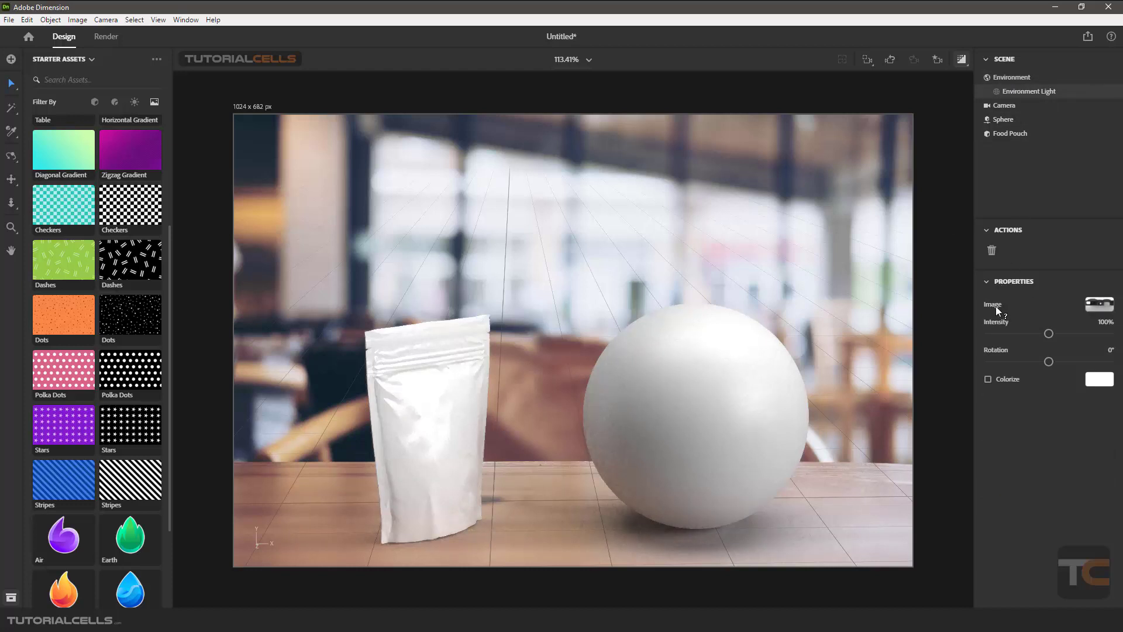
{"action": "left_click", "coordinate": [1091, 309]}
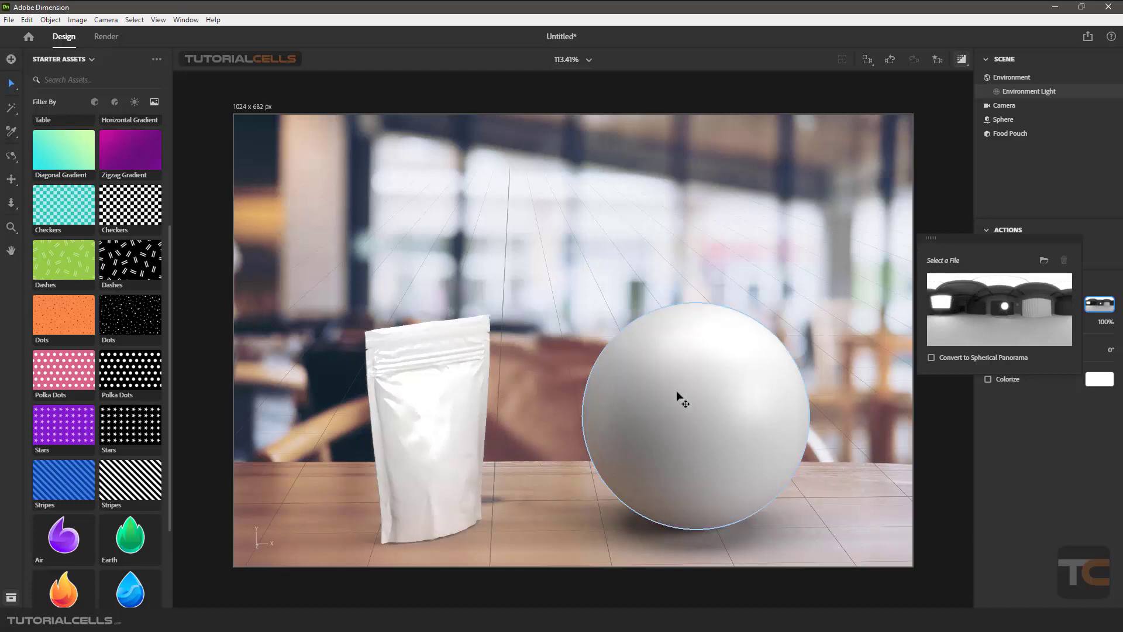
{"action": "left_click", "coordinate": [985, 184]}
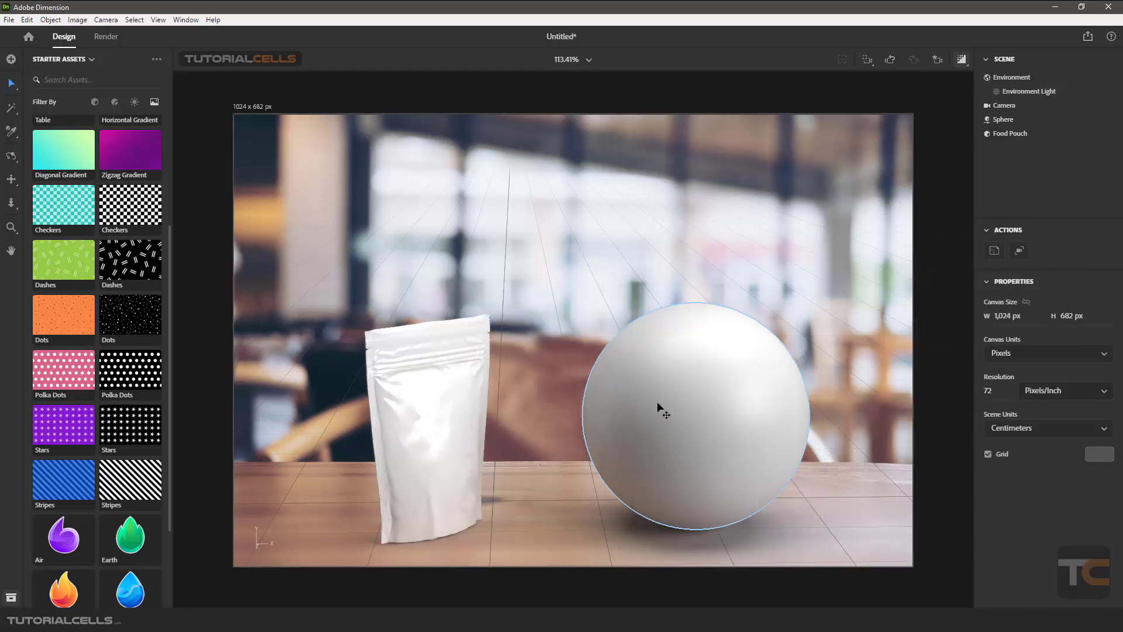
- Apply the Brass material to the food pouch and the Metal material to the sphere
{"action": "left_click", "coordinate": [115, 103]}
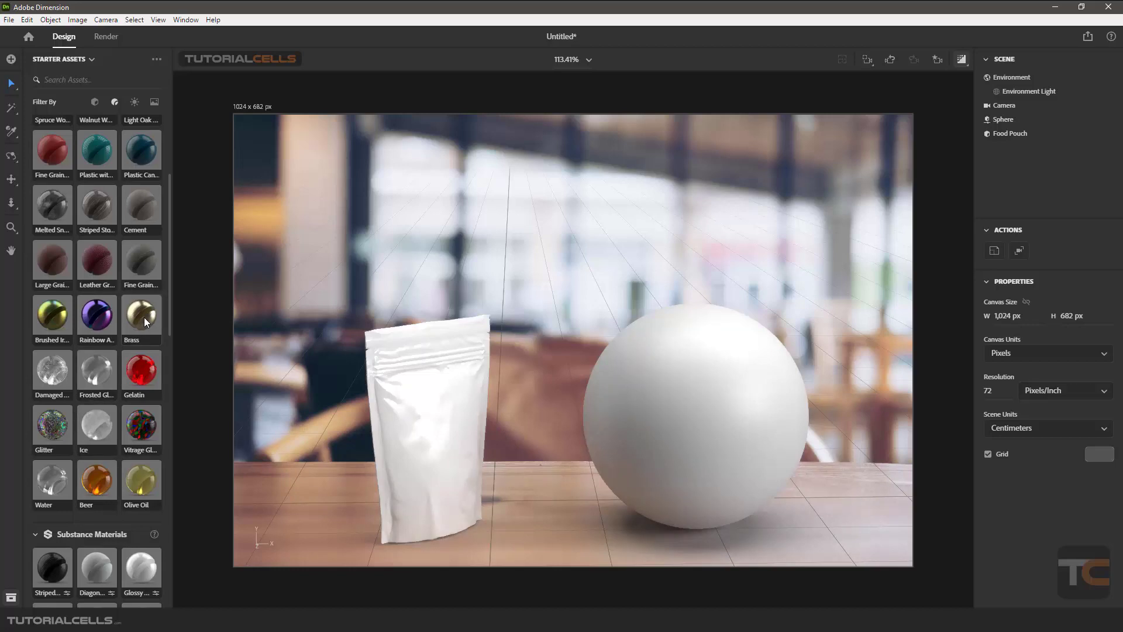
{"action": "left_click_drag", "start_coordinate": [144, 319], "coordinate": [420, 397]}
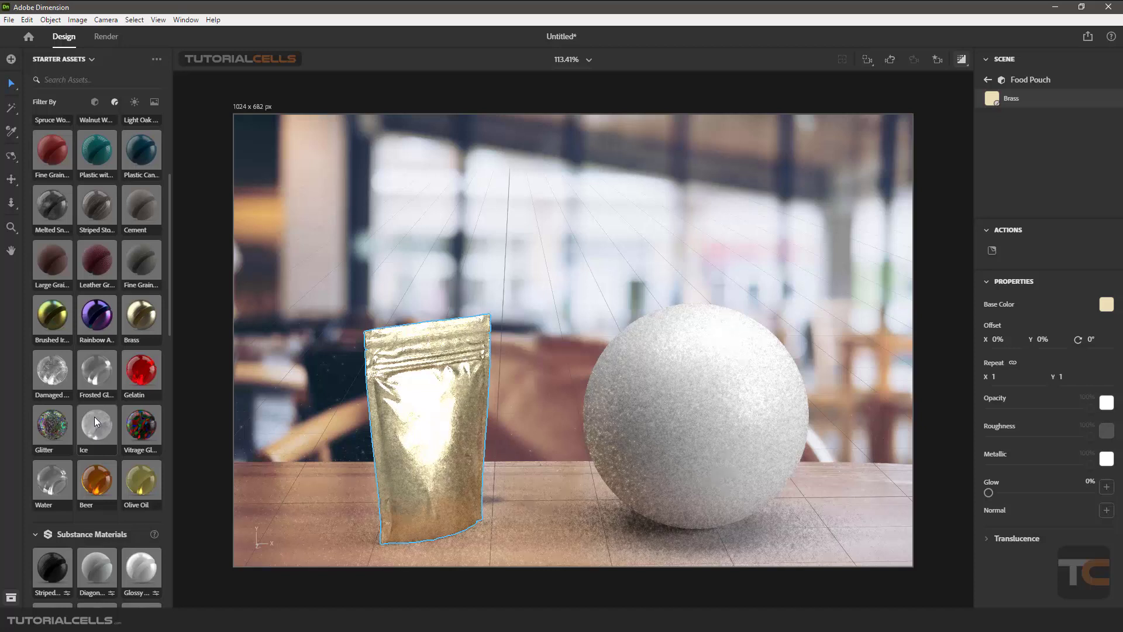
{"action": "scroll", "coordinate": [95, 420], "scroll_direction": "down", "scroll_amount": 4}
{"action": "scroll", "coordinate": [94, 420], "scroll_direction": "up", "scroll_amount": 2}
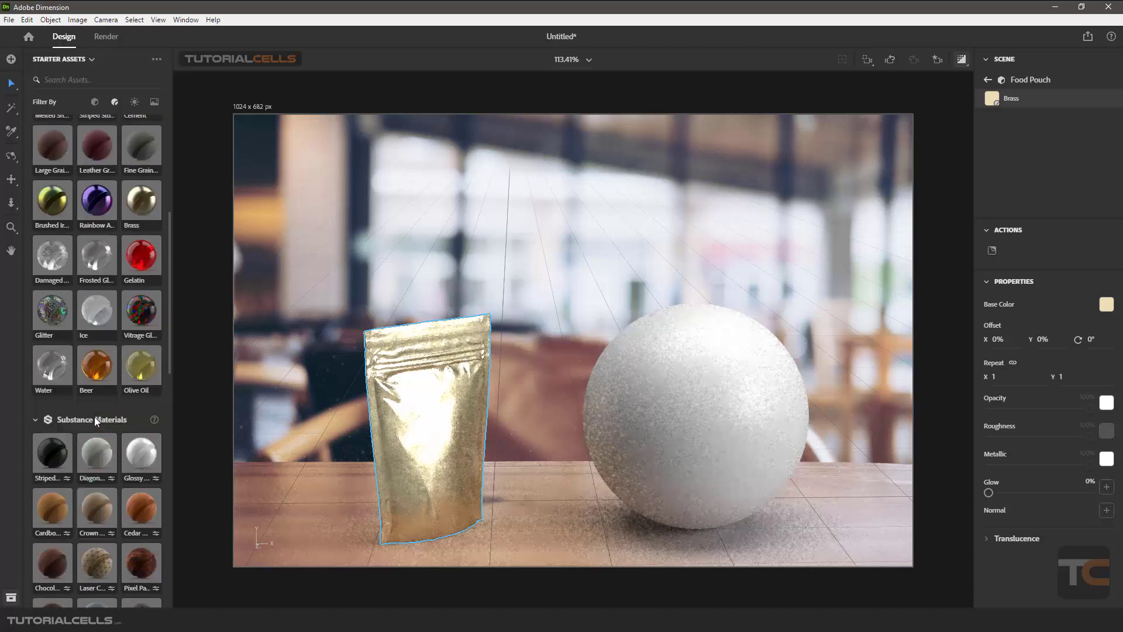
{"action": "scroll", "coordinate": [94, 417], "scroll_direction": "up", "scroll_amount": 5}
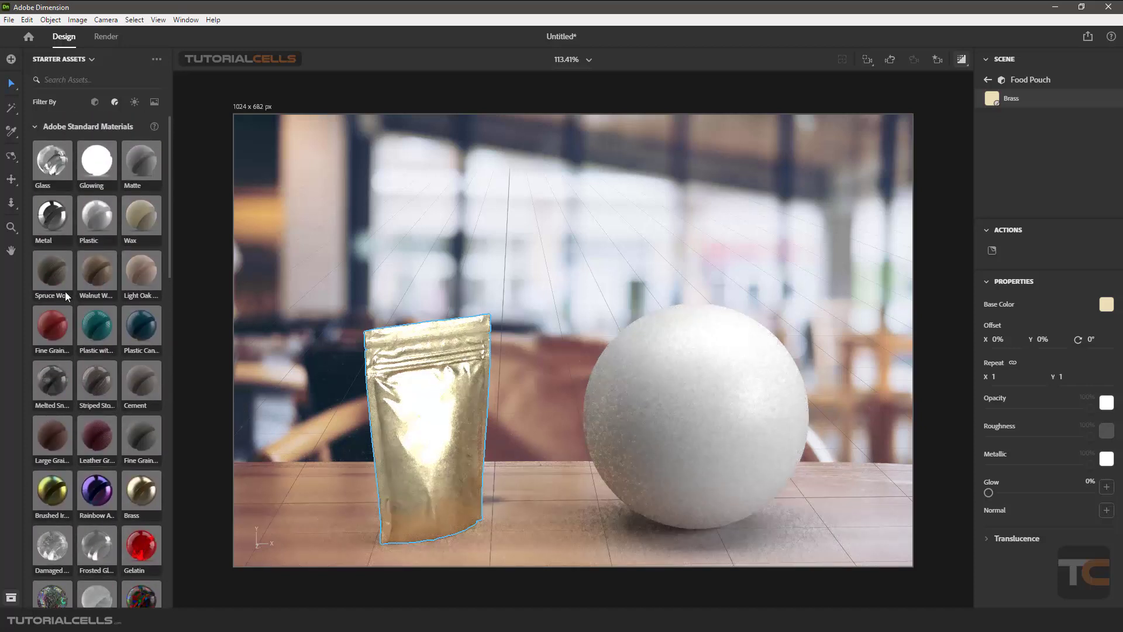
{"action": "left_click_drag", "start_coordinate": [52, 215], "coordinate": [709, 387]}
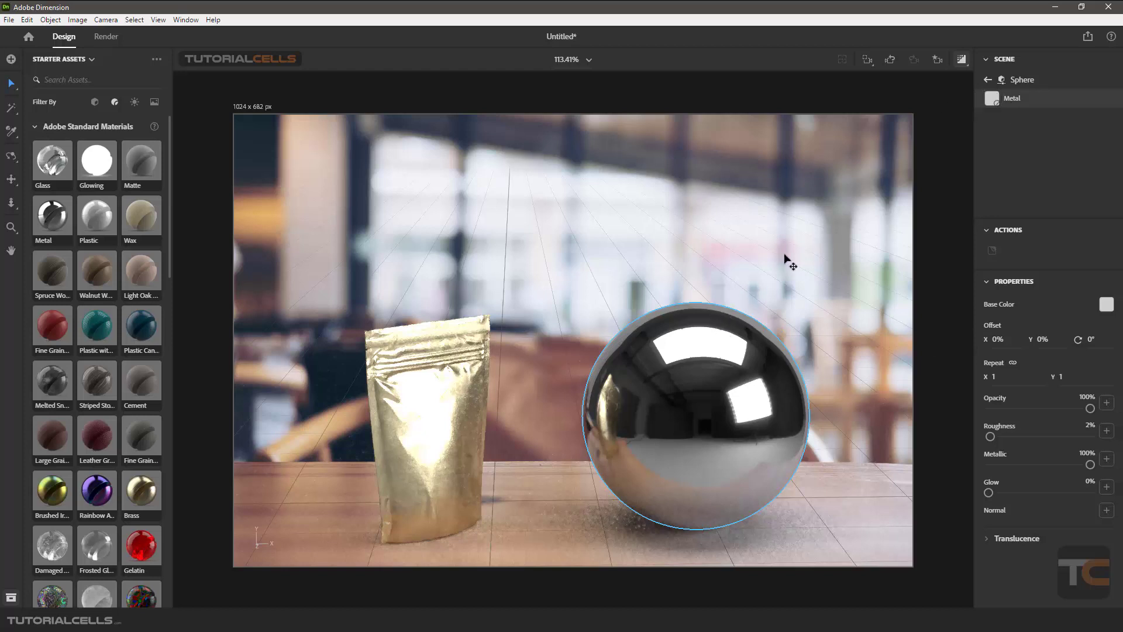
- Return to the scene's object list, select the Environment Light and apply the reddish-brown Studio Wood environment light preset
{"action": "left_click", "coordinate": [988, 81]}
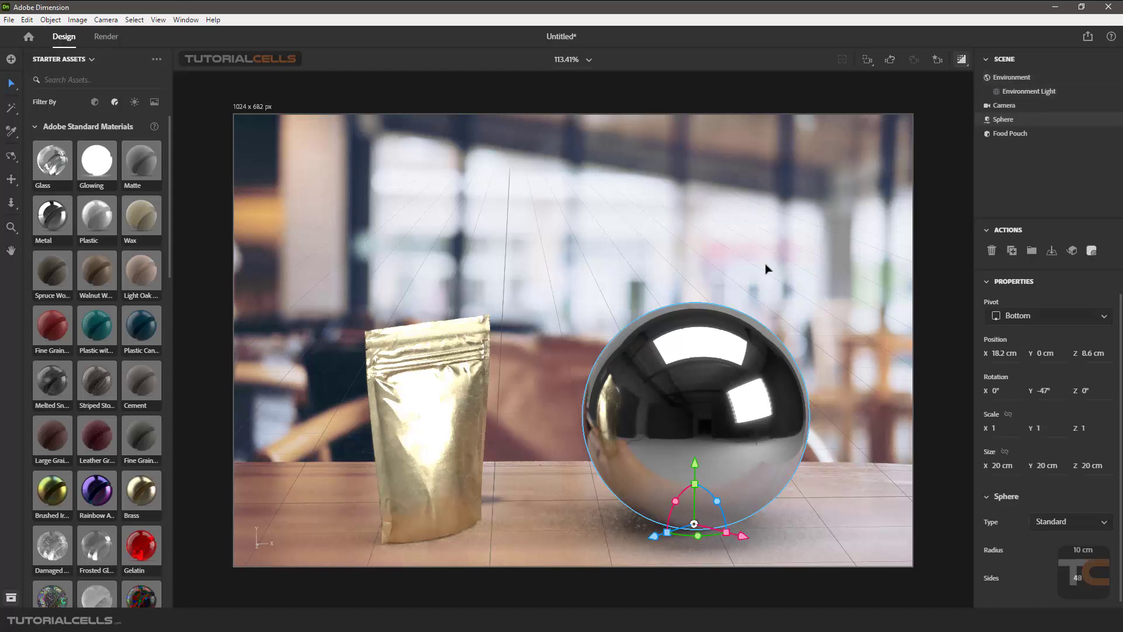
{"action": "double_click", "coordinate": [714, 359]}
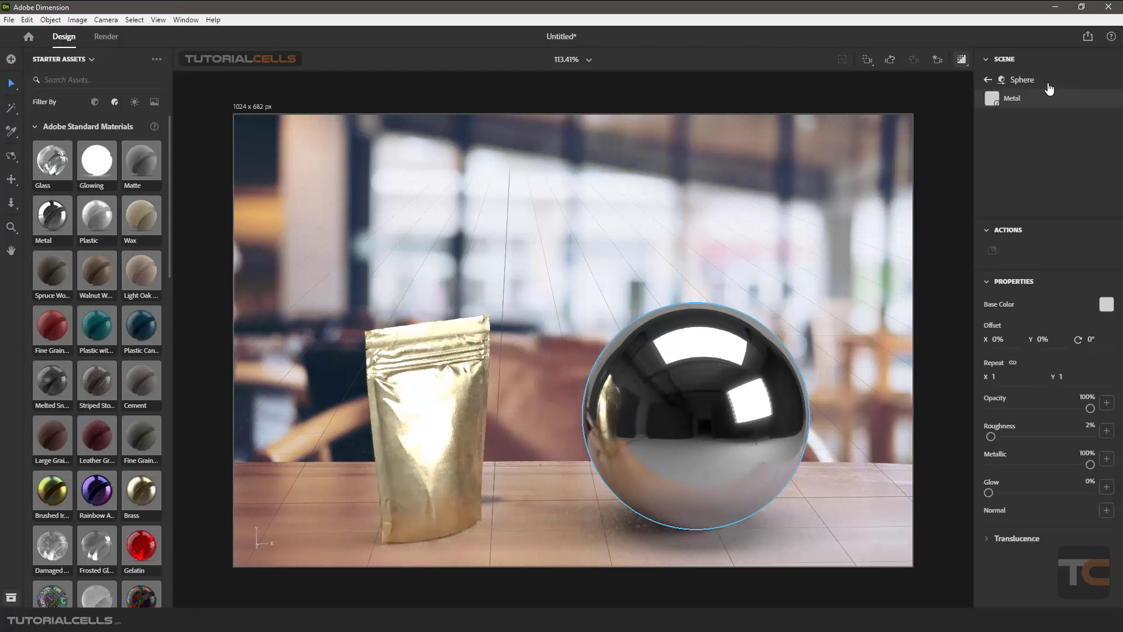
{"action": "left_click", "coordinate": [988, 80]}
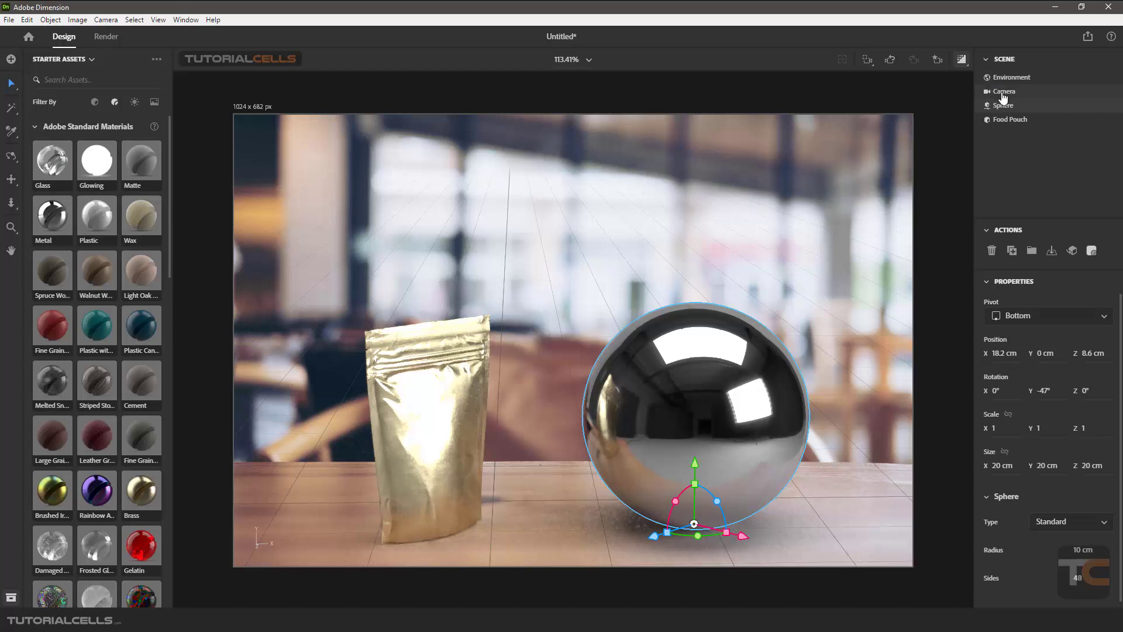
{"action": "left_click", "coordinate": [1007, 78]}
{"action": "left_click", "coordinate": [1012, 92]}
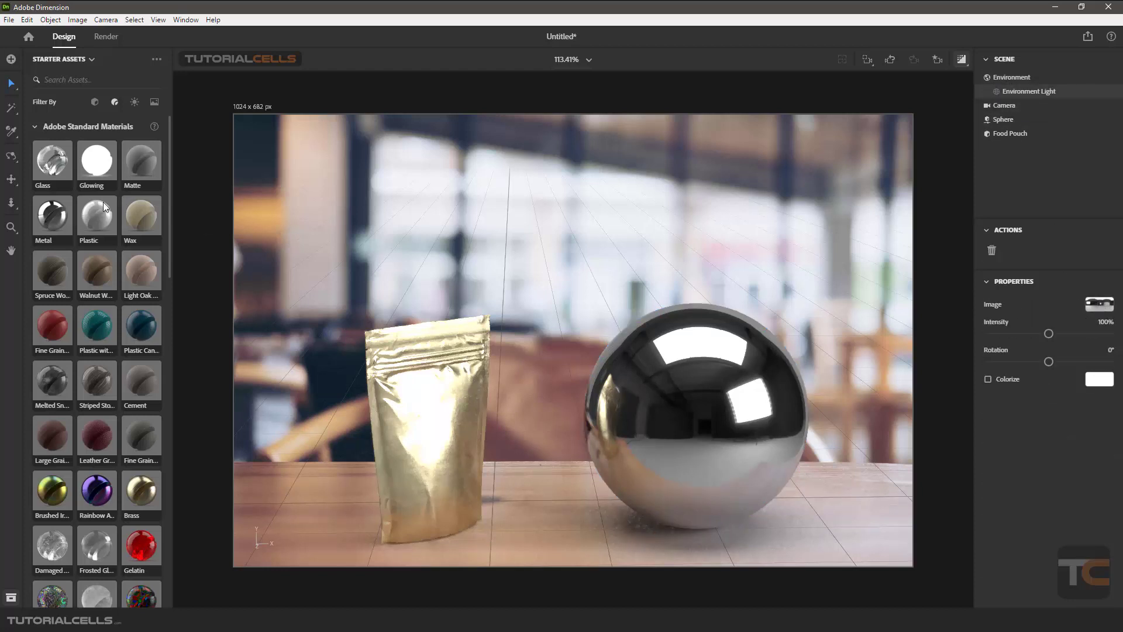
{"action": "left_click", "coordinate": [134, 103]}
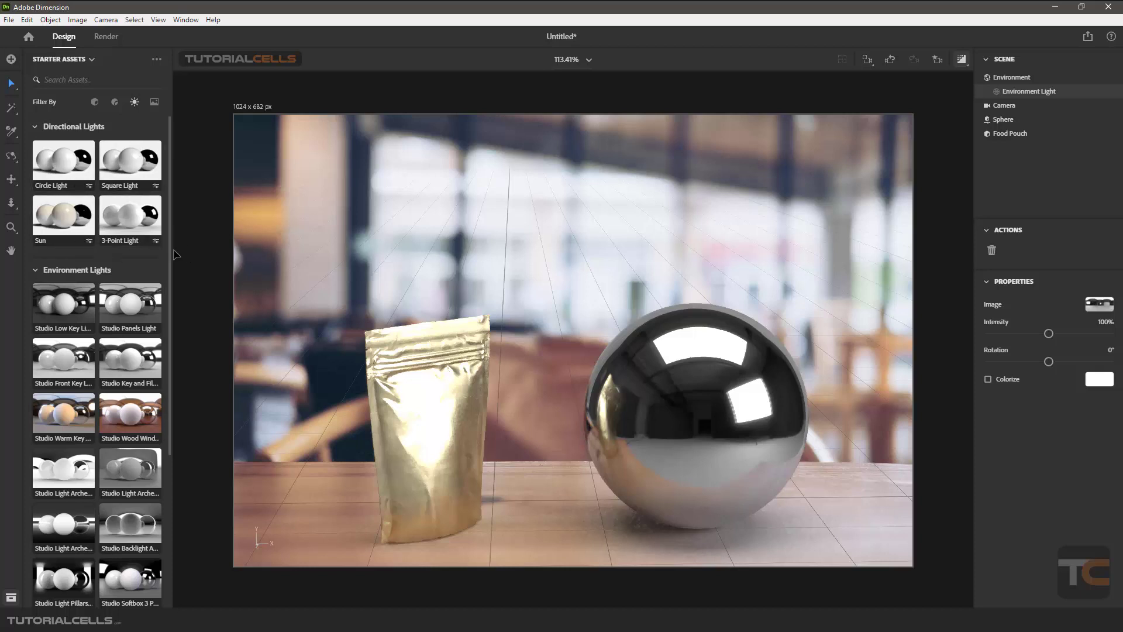
{"action": "left_click_drag", "start_coordinate": [169, 250], "coordinate": [168, 333]}
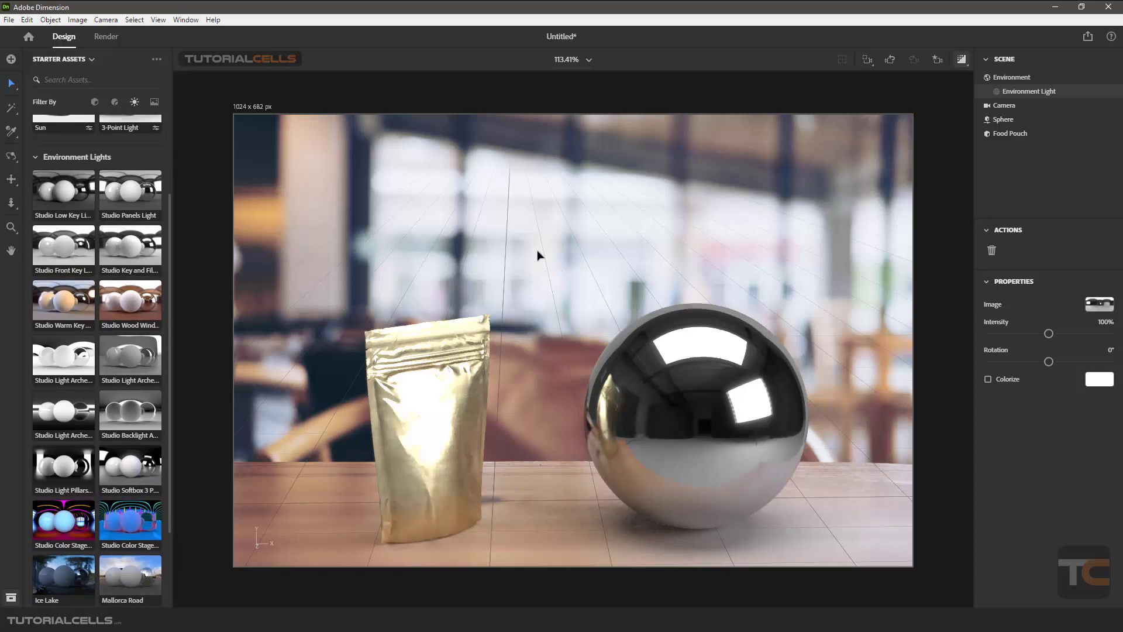
{"action": "left_click", "coordinate": [118, 302]}
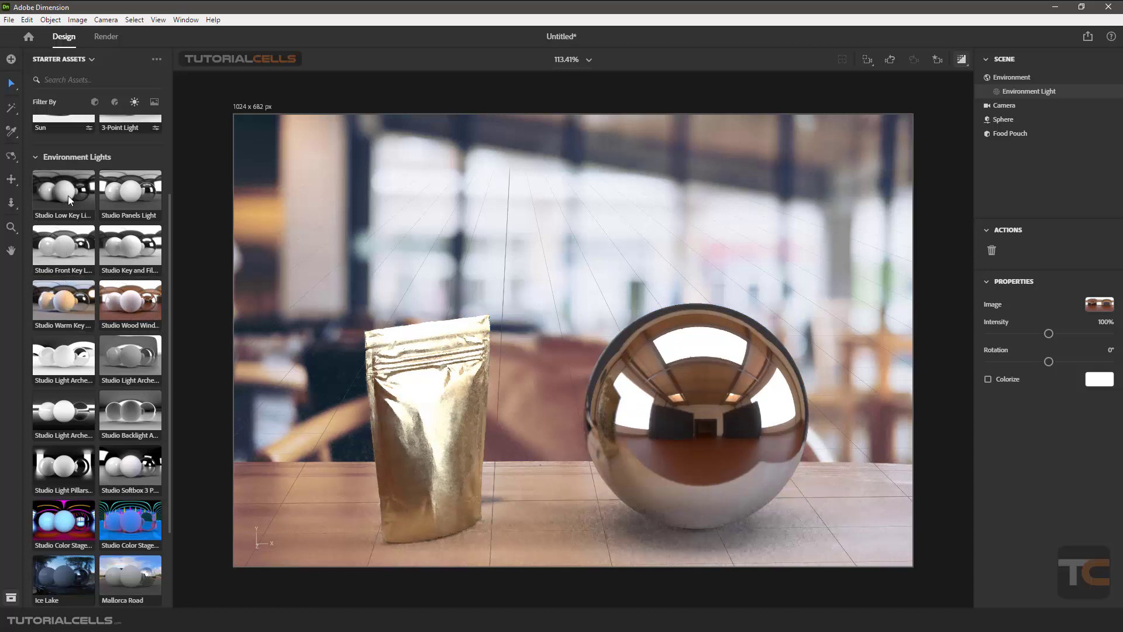
- Try the blue Studio Color Stage environment light and check its image, restoring the wood studio light
{"action": "left_click_drag", "start_coordinate": [169, 219], "coordinate": [170, 318]}
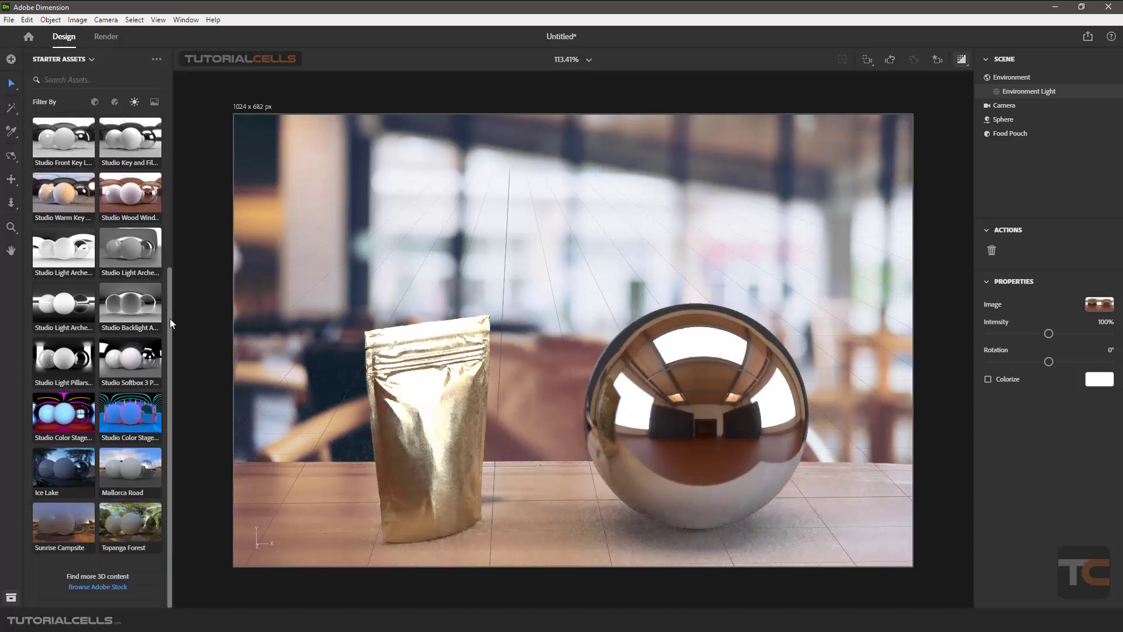
{"action": "left_click_drag", "start_coordinate": [144, 420], "coordinate": [546, 402]}
{"action": "left_click_drag", "start_coordinate": [643, 516], "coordinate": [517, 536]}
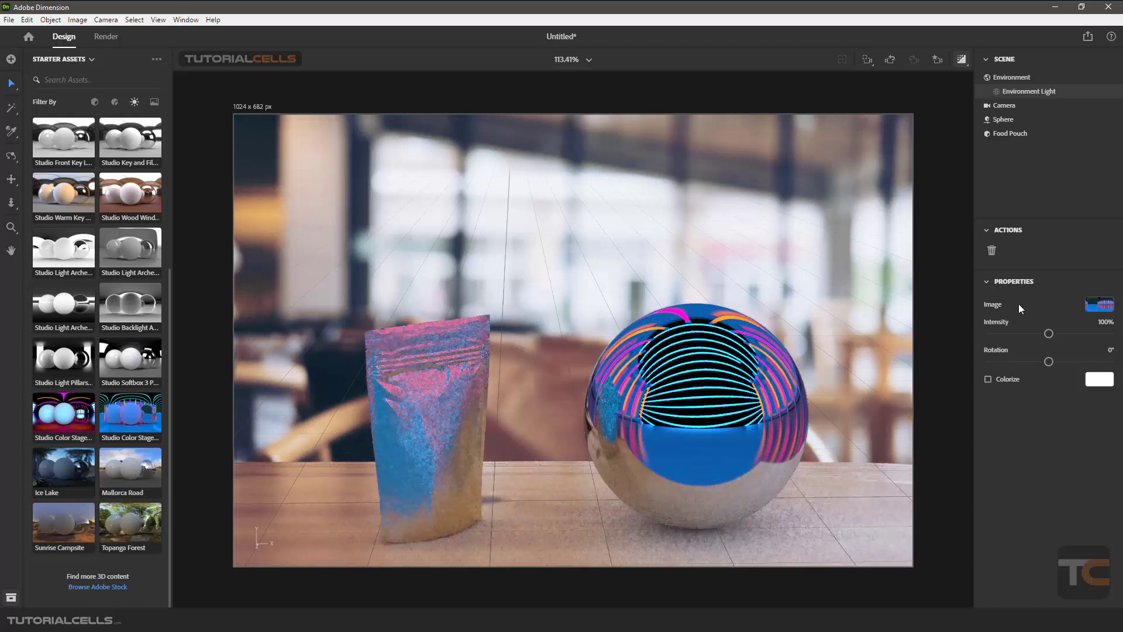
{"action": "left_click", "coordinate": [1099, 304]}
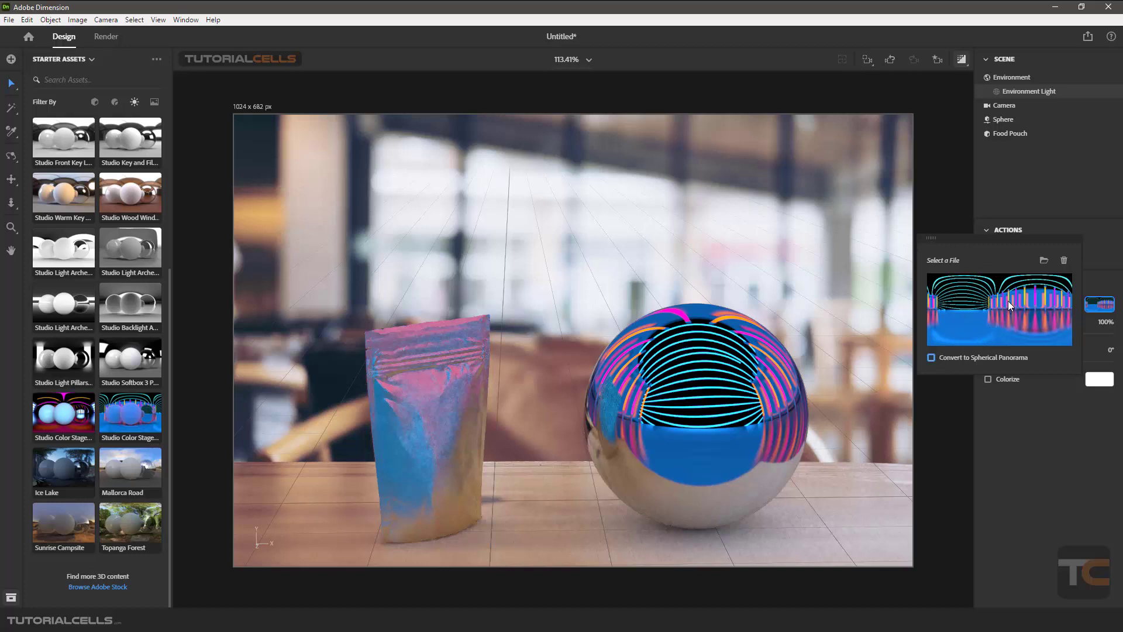
{"action": "left_click", "coordinate": [1093, 276]}
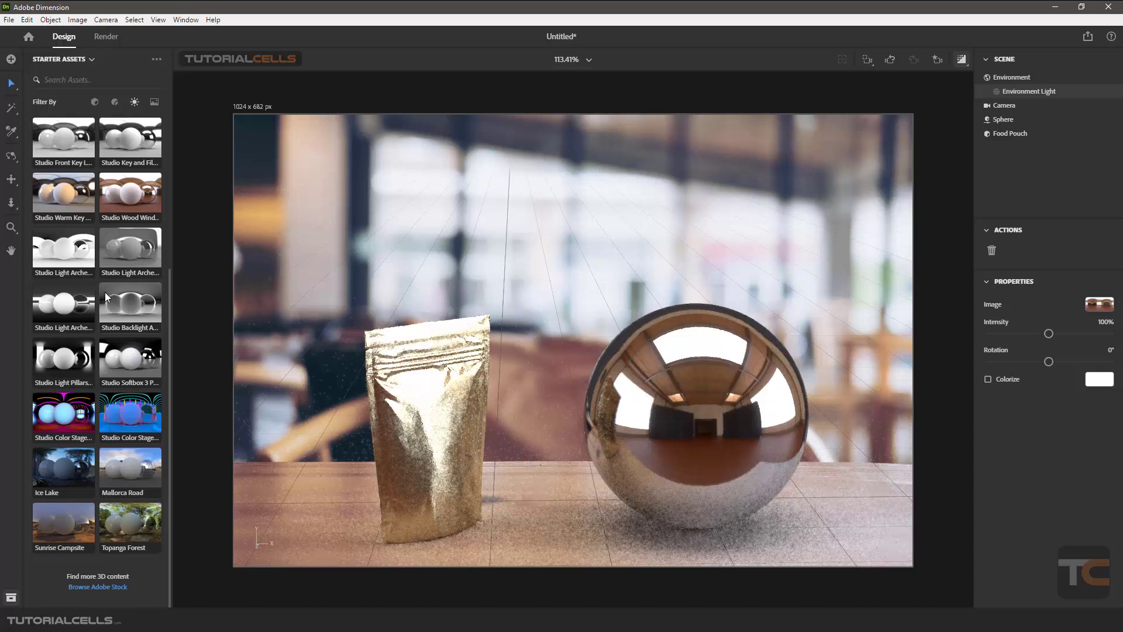
- Set the environment light's Intensity to 150% and its Rotation to -135°
{"action": "scroll", "coordinate": [105, 292], "scroll_direction": "up", "scroll_amount": 2}
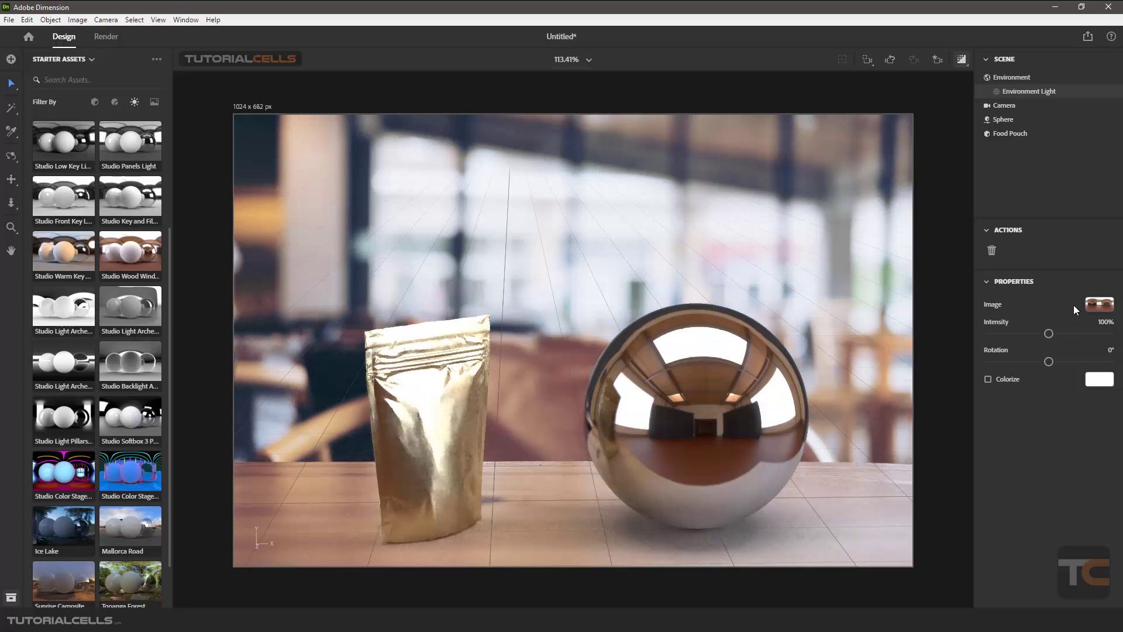
{"action": "left_click_drag", "start_coordinate": [1048, 334], "coordinate": [1072, 335]}
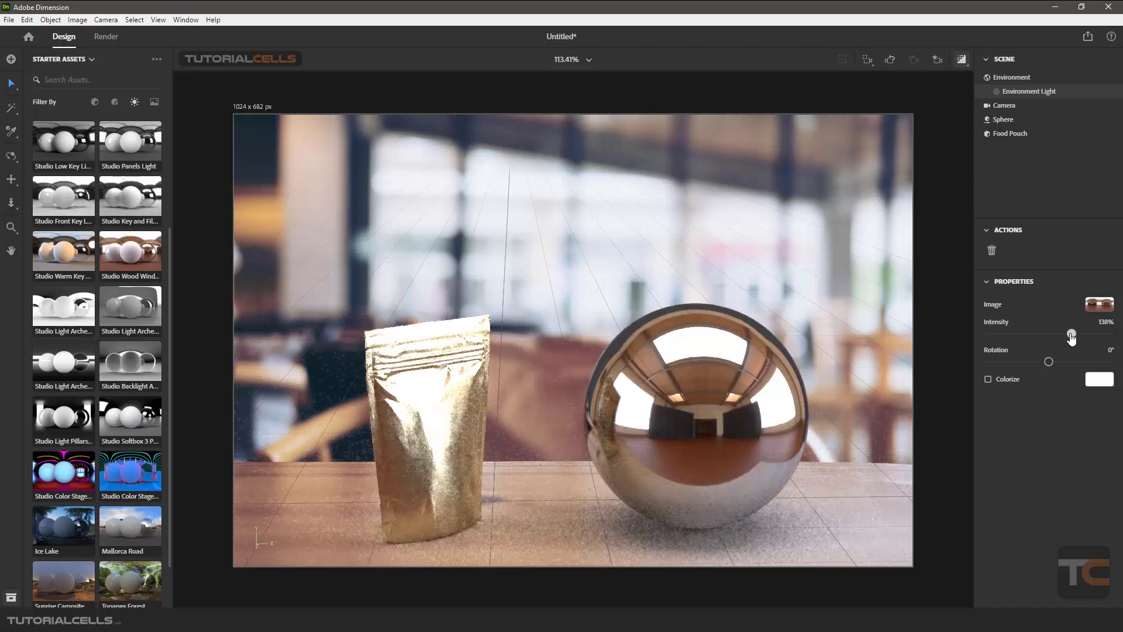
{"action": "left_click_drag", "start_coordinate": [1071, 338], "coordinate": [1079, 334]}
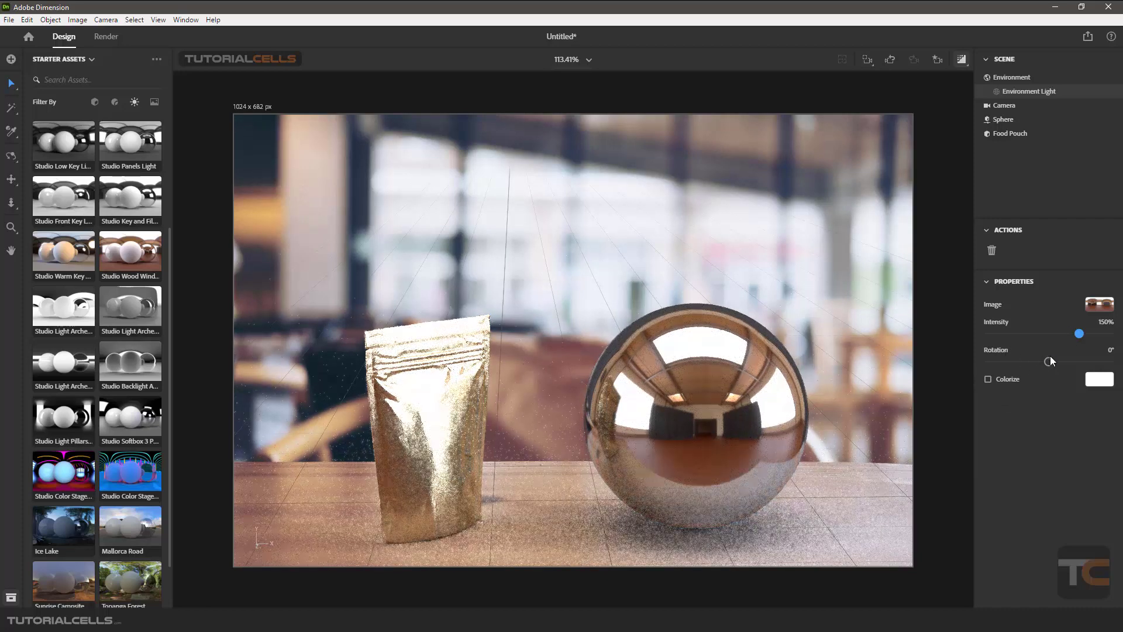
{"action": "left_click_drag", "start_coordinate": [1049, 360], "coordinate": [1004, 361]}
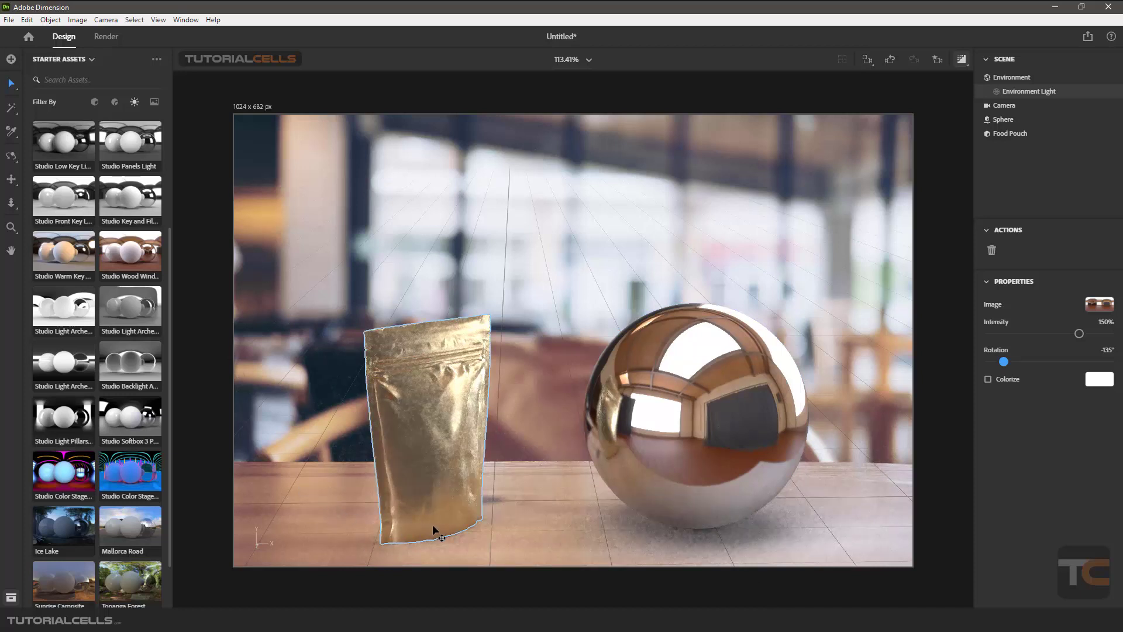
- Hide the environment light and add a Circle Light aimed at the sphere's upper area
{"action": "scroll", "coordinate": [101, 450], "scroll_direction": "down", "scroll_amount": 2}
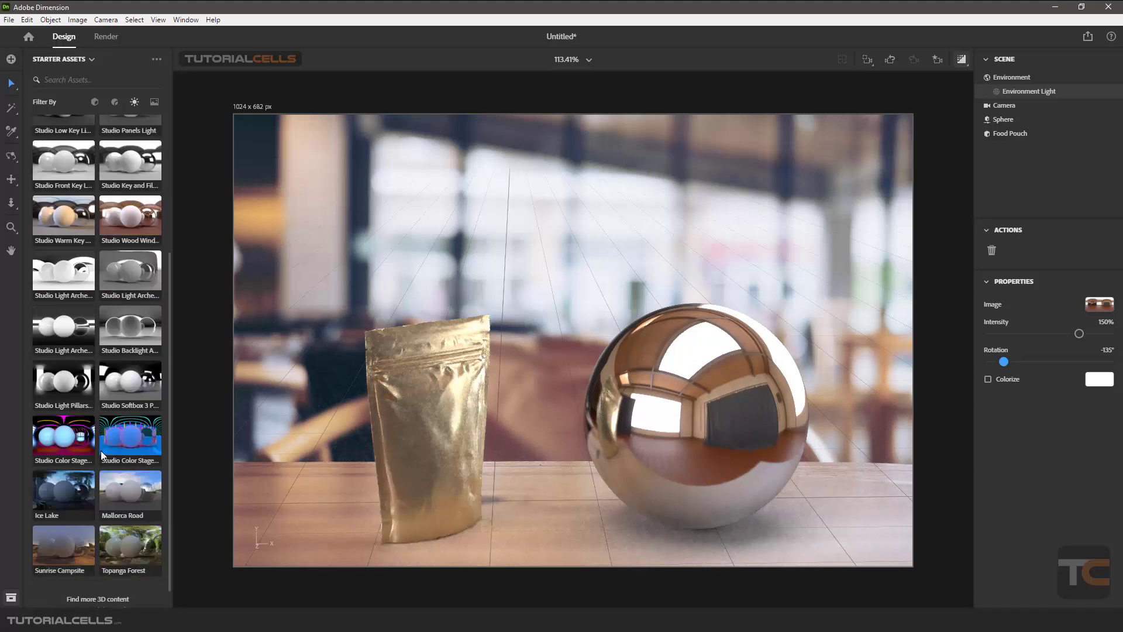
{"action": "scroll", "coordinate": [101, 468], "scroll_direction": "up", "scroll_amount": 6}
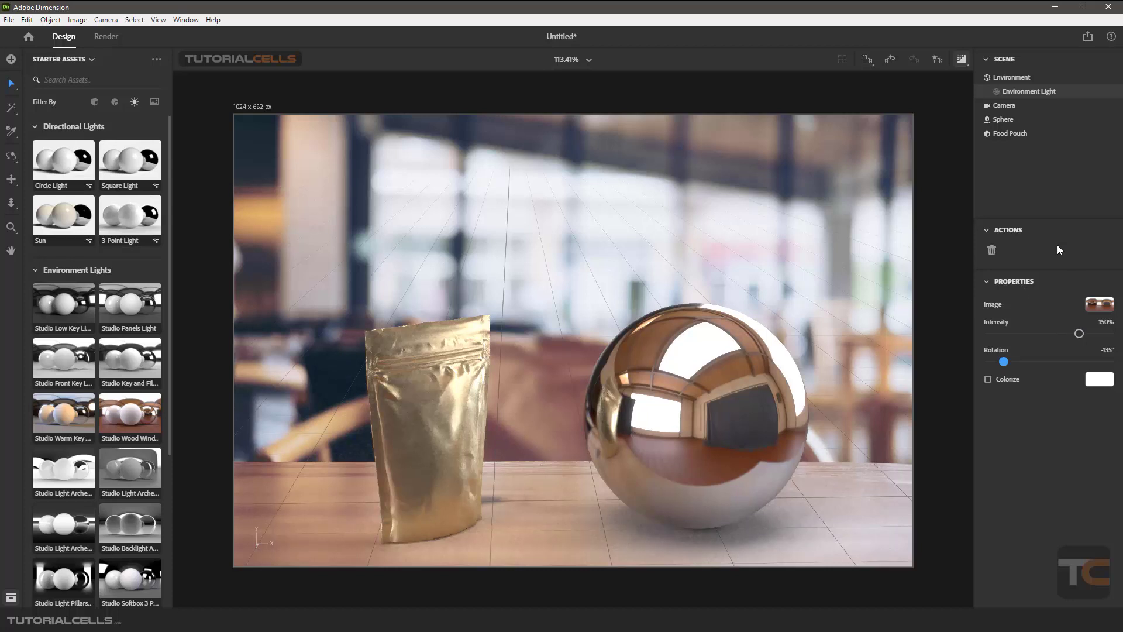
{"action": "left_click", "coordinate": [1097, 92]}
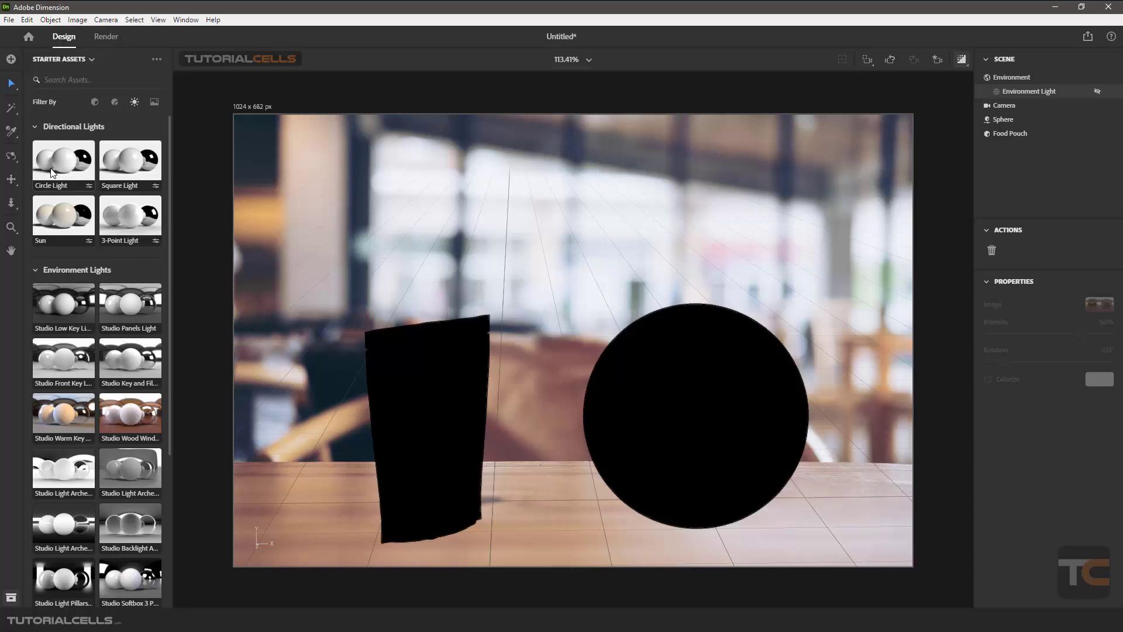
{"action": "left_click_drag", "start_coordinate": [52, 173], "coordinate": [751, 379]}
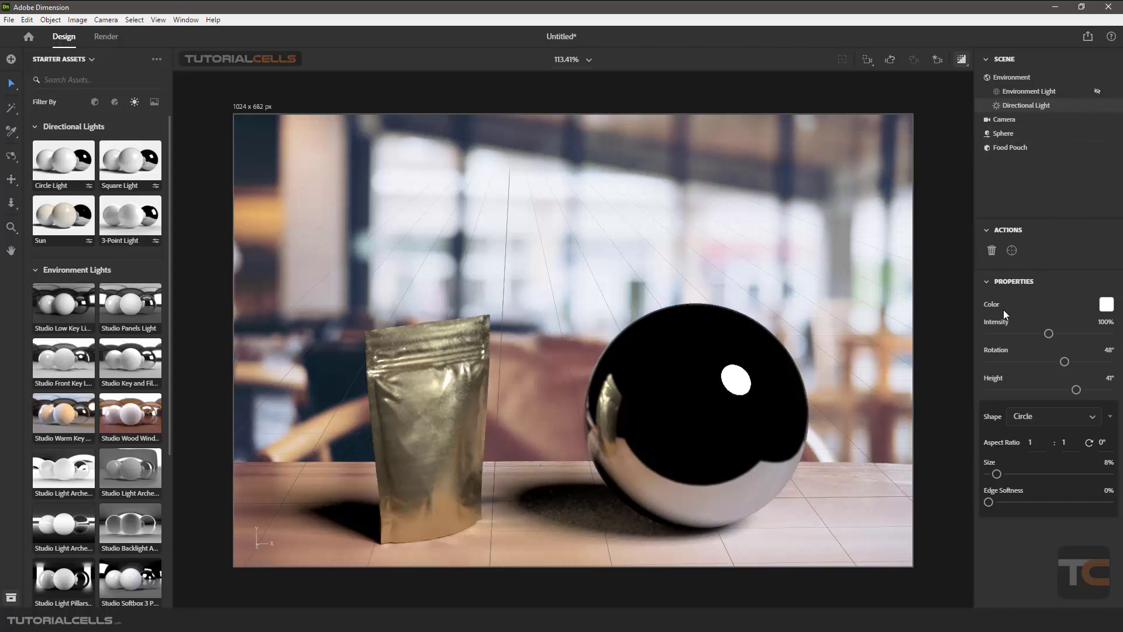
- Tint the directional light pale yellow with RGB 255, 251, 217 and close the color picker
{"action": "left_click", "coordinate": [1105, 305]}
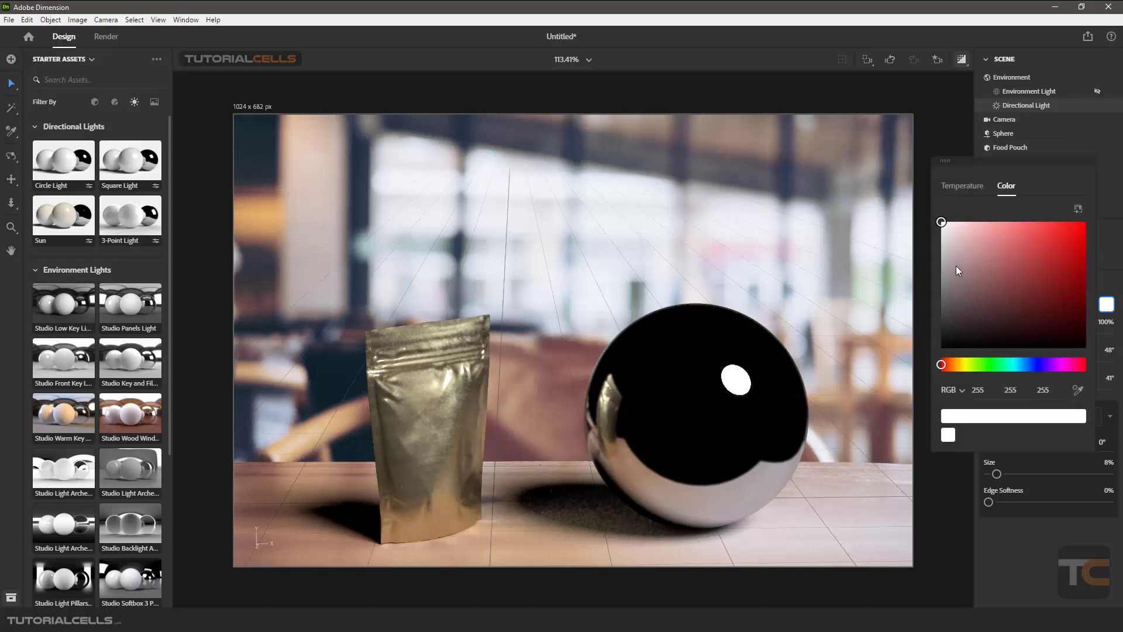
{"action": "left_click_drag", "start_coordinate": [959, 365], "coordinate": [962, 365]}
{"action": "left_click_drag", "start_coordinate": [965, 230], "coordinate": [964, 221]}
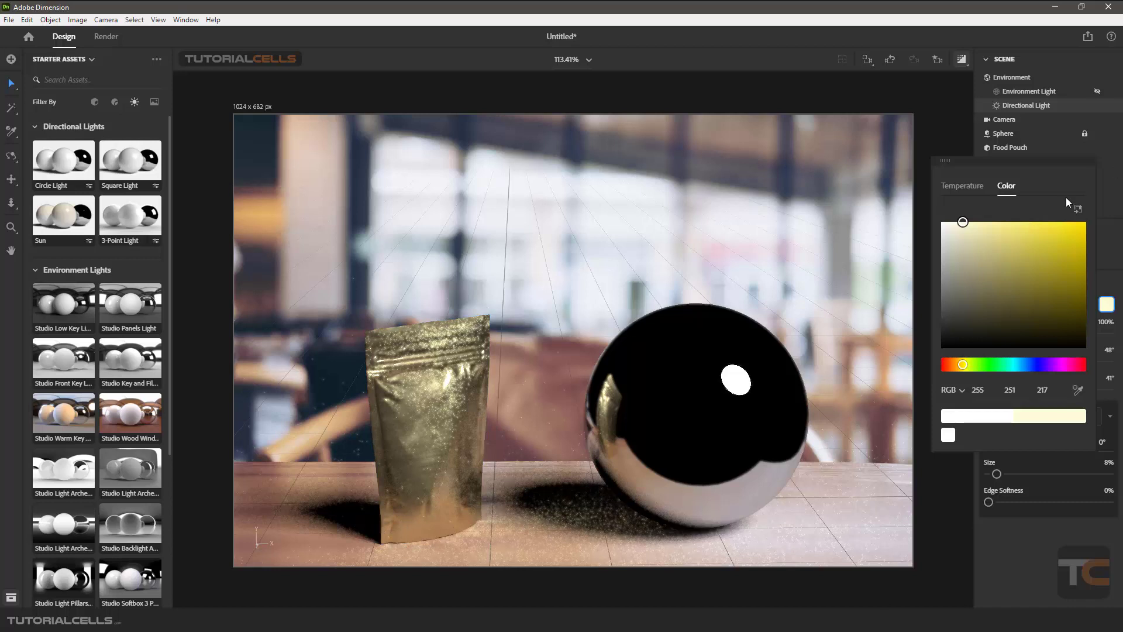
{"action": "left_click", "coordinate": [1107, 188]}
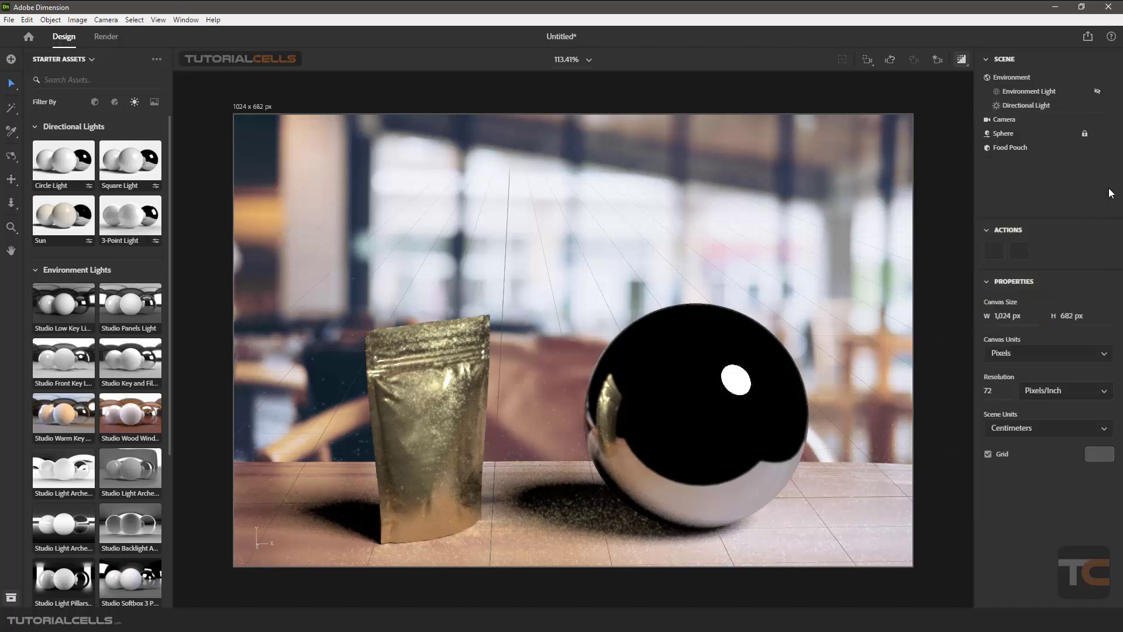
- Set the directional light to 123% Intensity, 23° Rotation and 36° Height, and change its Shape to Square
{"action": "left_click", "coordinate": [1028, 107]}
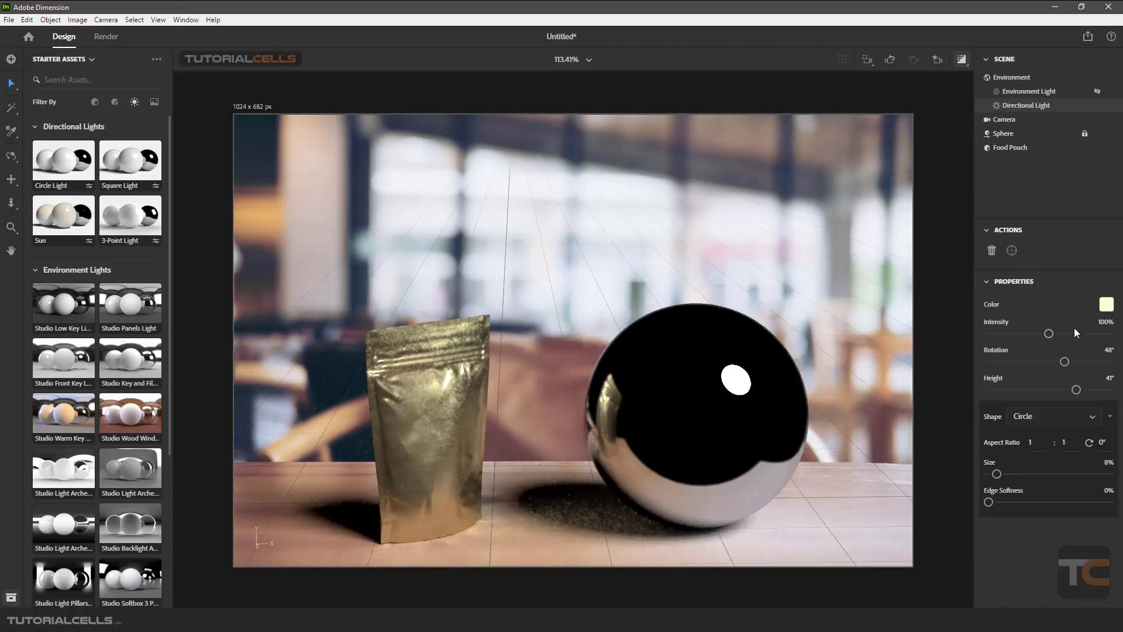
{"action": "left_click_drag", "start_coordinate": [1051, 331], "coordinate": [1073, 390]}
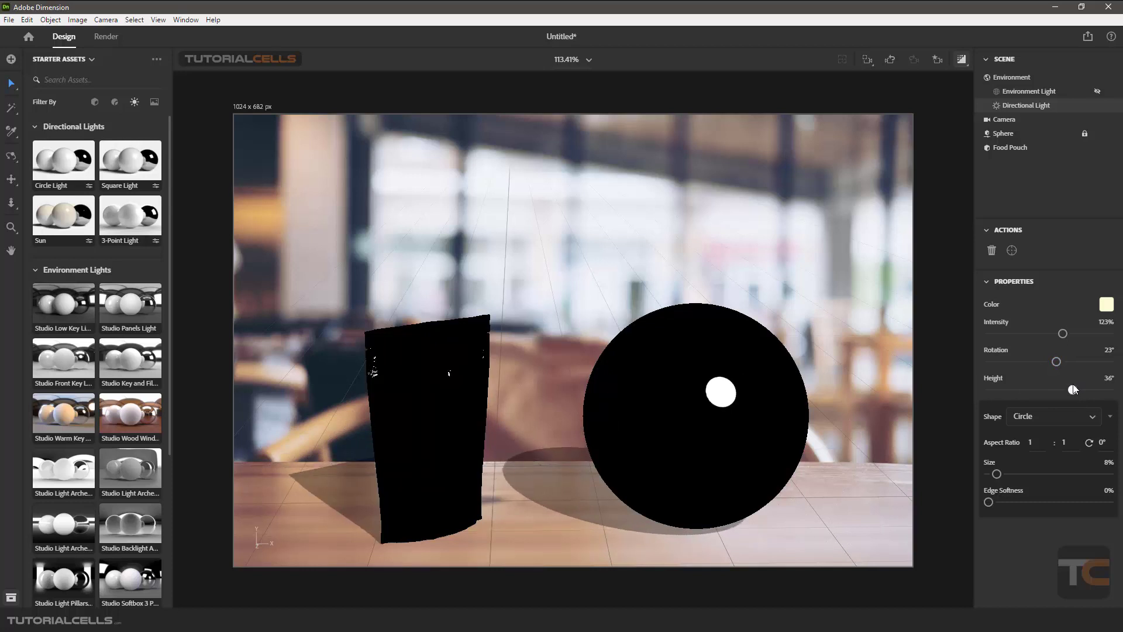
{"action": "left_click", "coordinate": [1029, 417]}
{"action": "left_click", "coordinate": [1038, 454]}
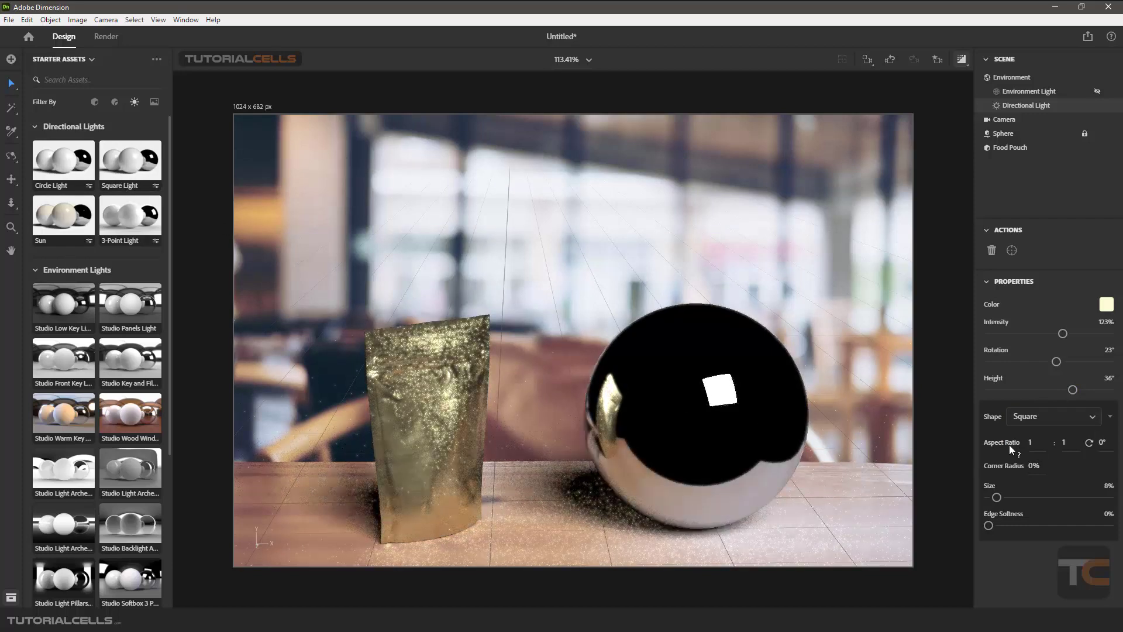
- Set the directional light's Aspect Ratio to 2:2 with -2° rotation, Corner Radius to 44%, Size to 29% and Edge Softness to 55%
{"action": "left_click_drag", "start_coordinate": [1032, 443], "coordinate": [1086, 443]}
{"action": "left_click_drag", "start_coordinate": [1031, 466], "coordinate": [1034, 466]}
{"action": "left_click_drag", "start_coordinate": [997, 498], "coordinate": [1015, 497]}
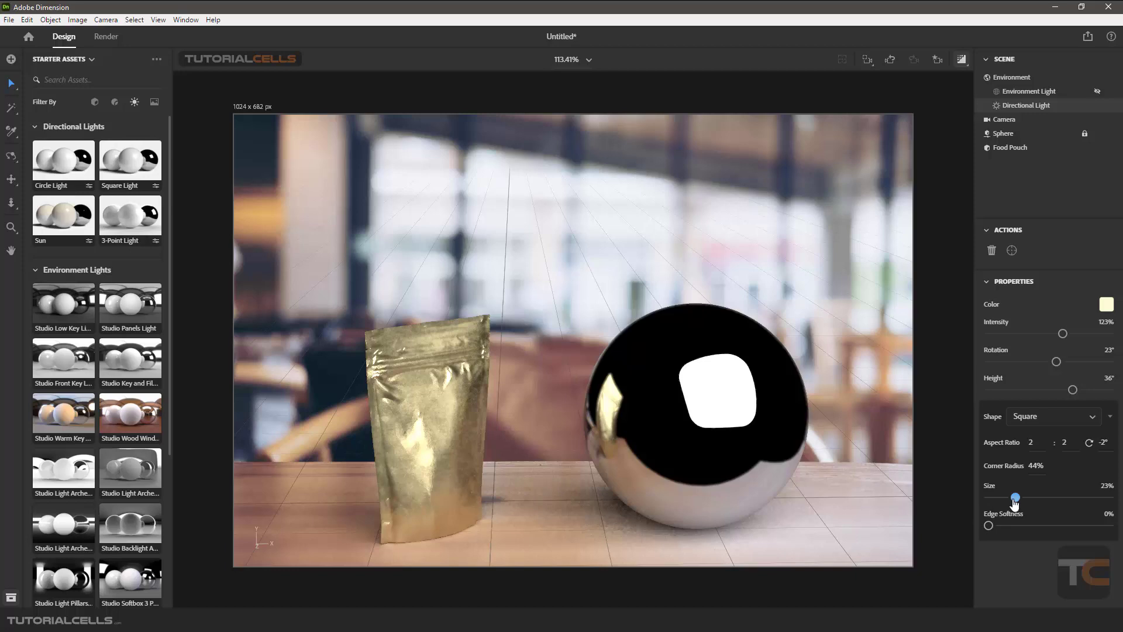
{"action": "left_click_drag", "start_coordinate": [1015, 502], "coordinate": [998, 501]}
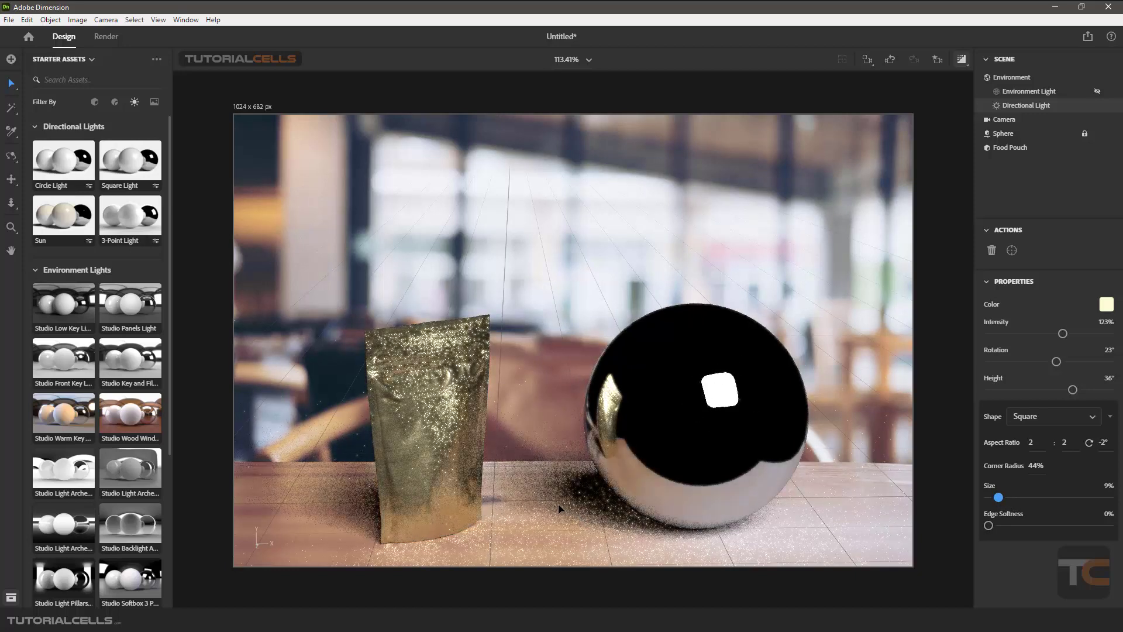
{"action": "left_click_drag", "start_coordinate": [988, 527], "coordinate": [1054, 526]}
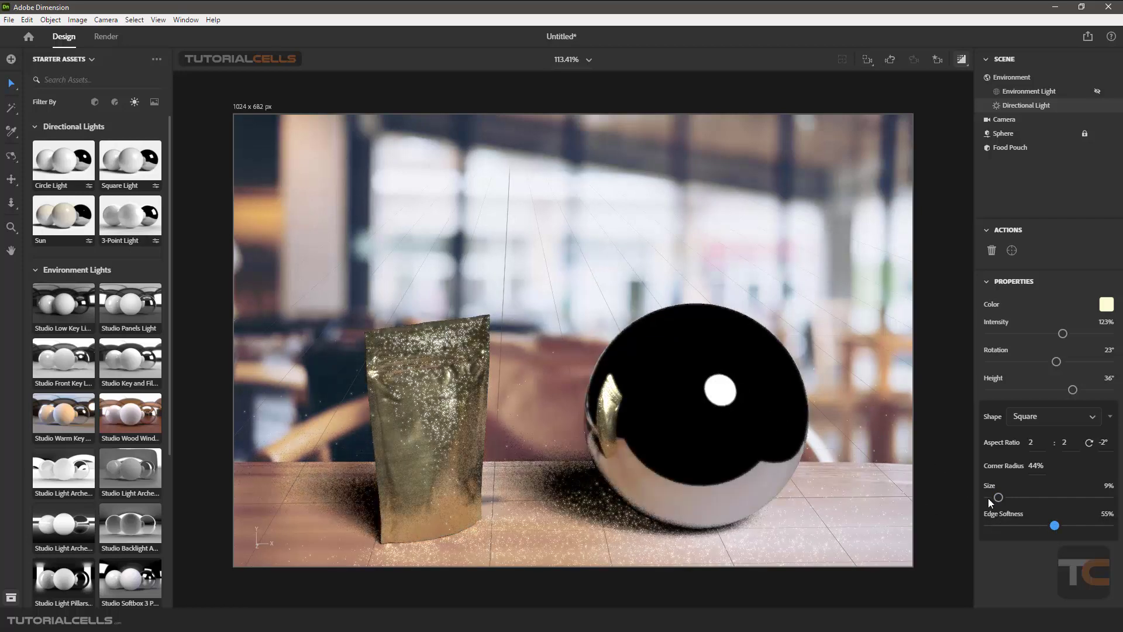
{"action": "left_click_drag", "start_coordinate": [999, 497], "coordinate": [1010, 498]}
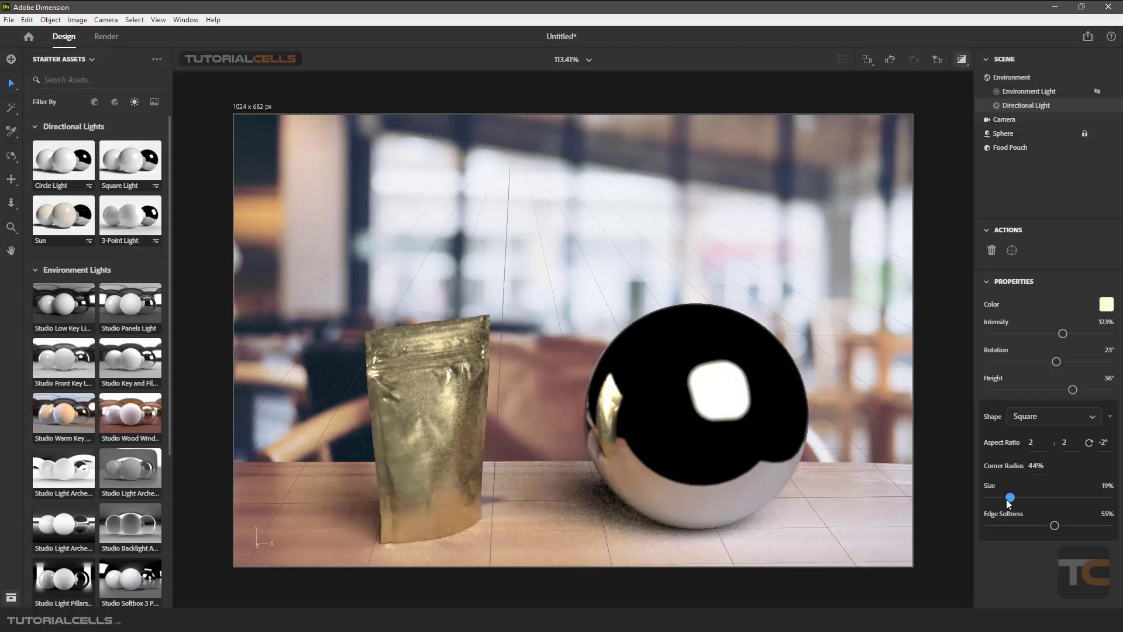
{"action": "left_click_drag", "start_coordinate": [1009, 502], "coordinate": [1024, 504]}
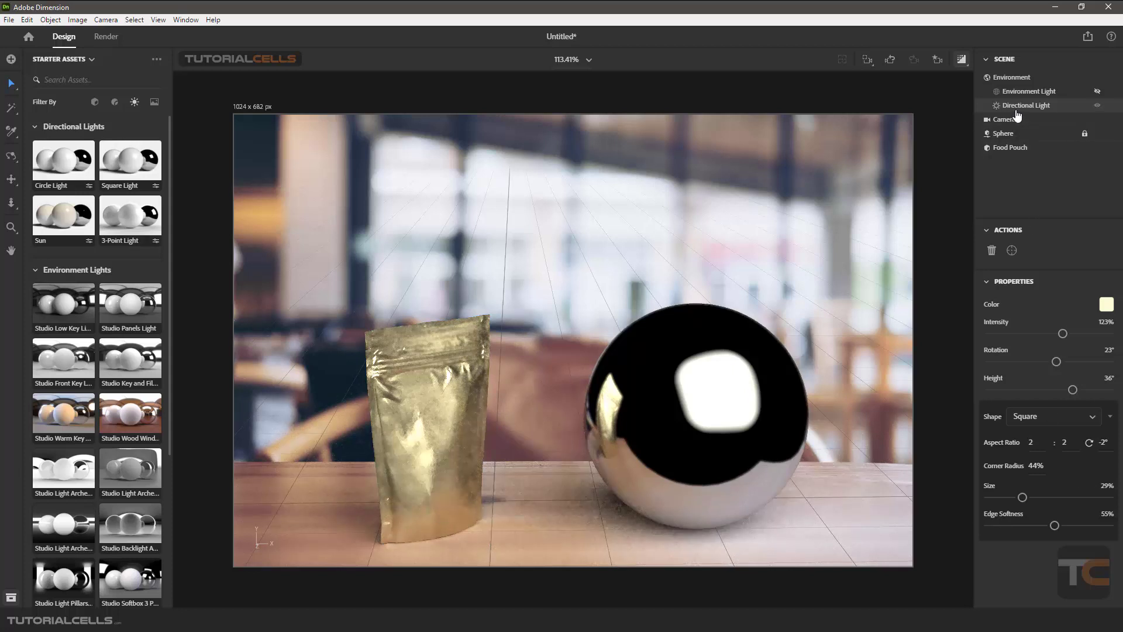
- Hide the directional light and add a Sun light with 109% Intensity and 47° Rotation
{"action": "left_click", "coordinate": [1097, 107]}
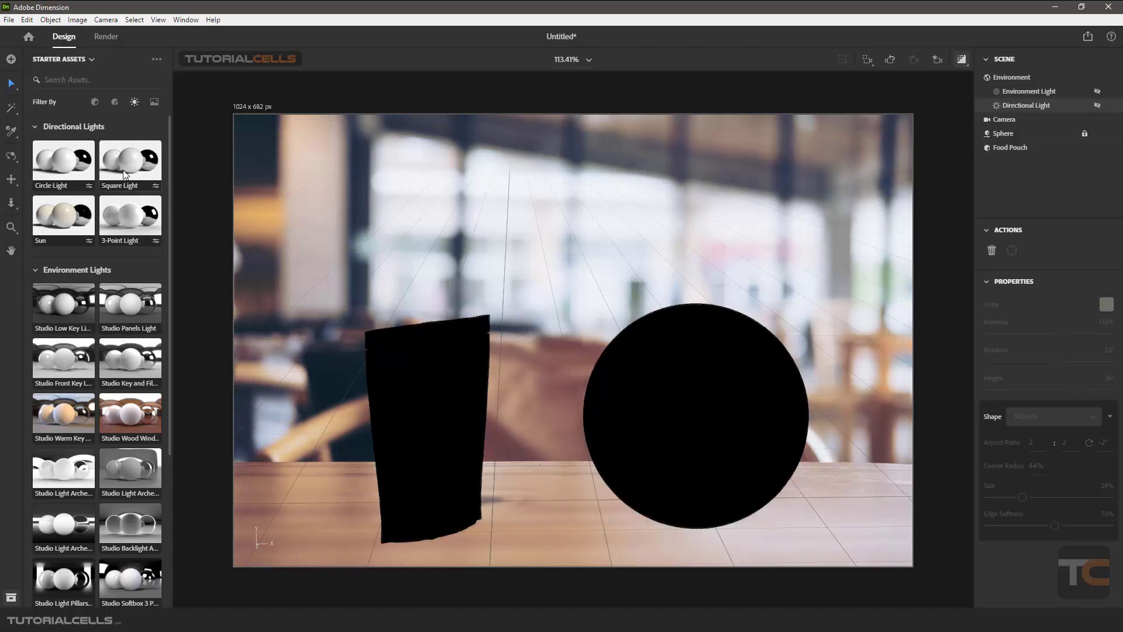
{"action": "left_click", "coordinate": [71, 212]}
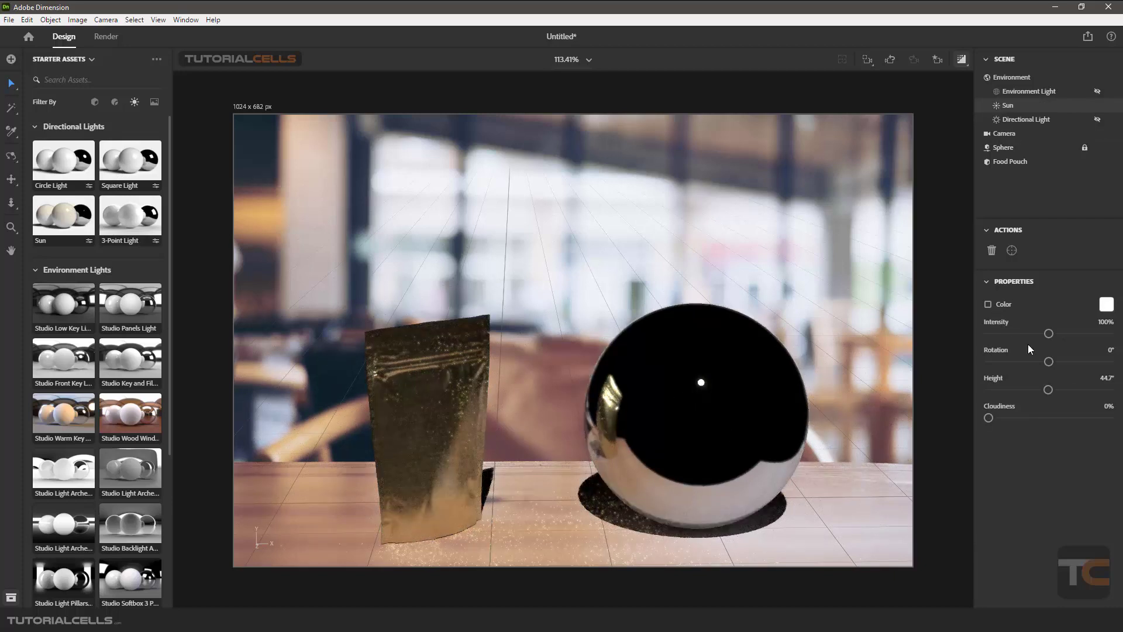
{"action": "left_click_drag", "start_coordinate": [1048, 333], "coordinate": [1065, 363]}
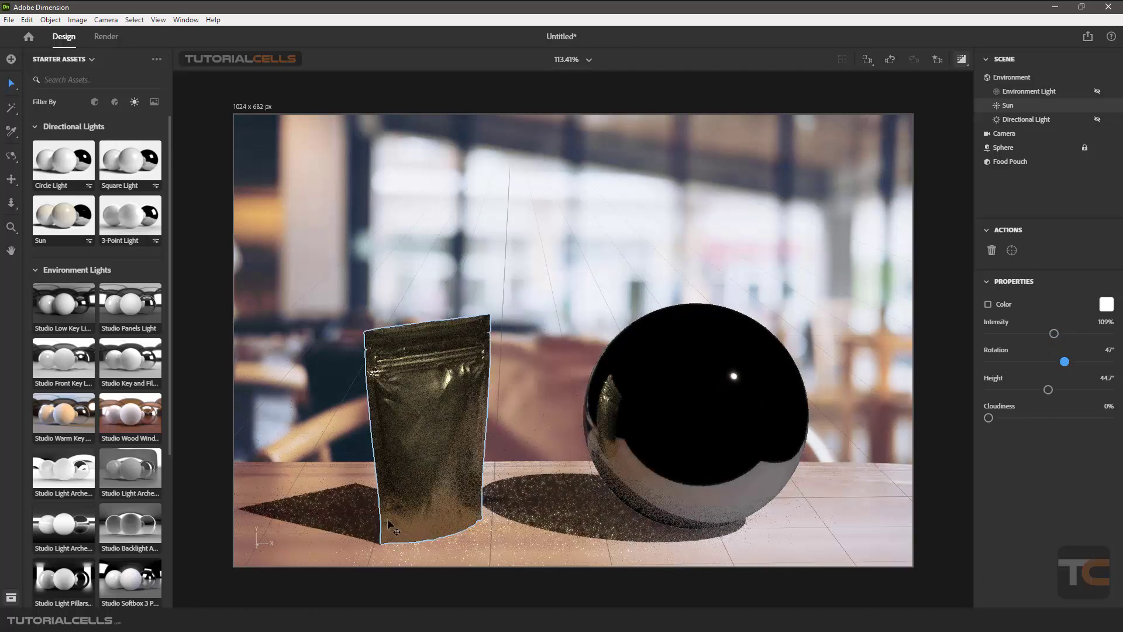
- Temporarily show the environment light alongside the sun, and try the sun's Color option, switching each off again
{"action": "left_click", "coordinate": [1097, 93]}
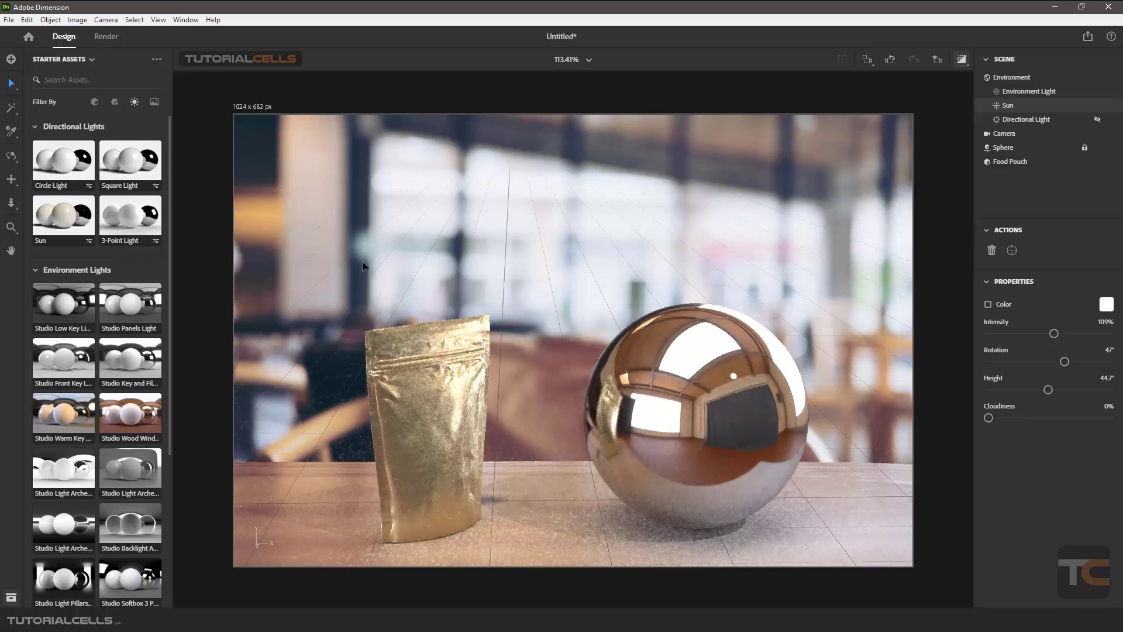
{"action": "left_click", "coordinate": [1097, 91]}
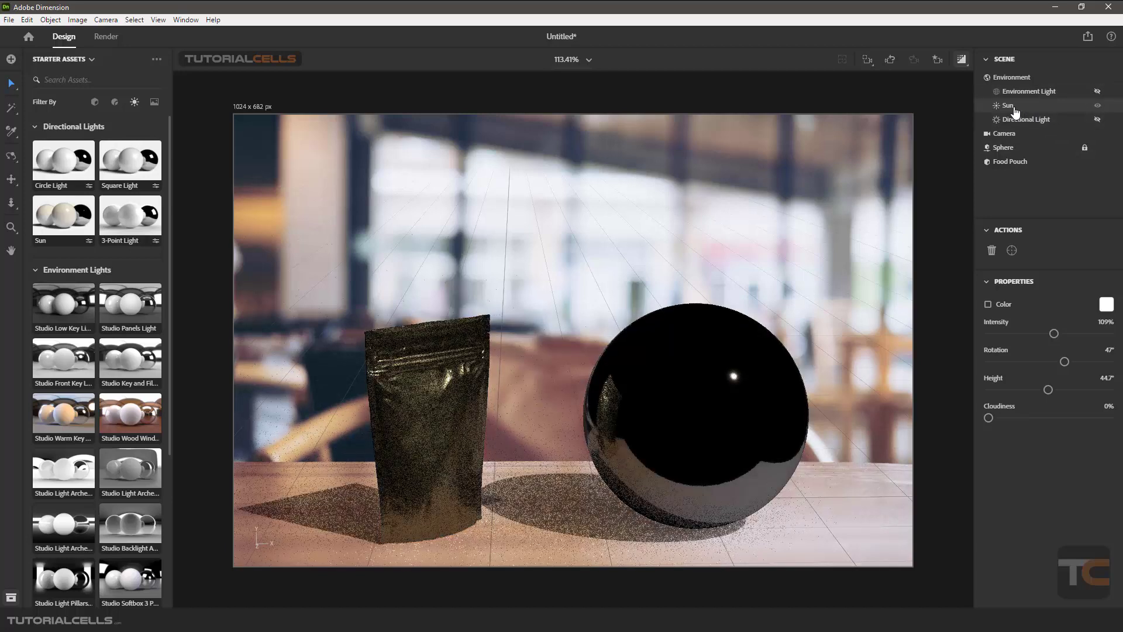
{"action": "left_click", "coordinate": [987, 306]}
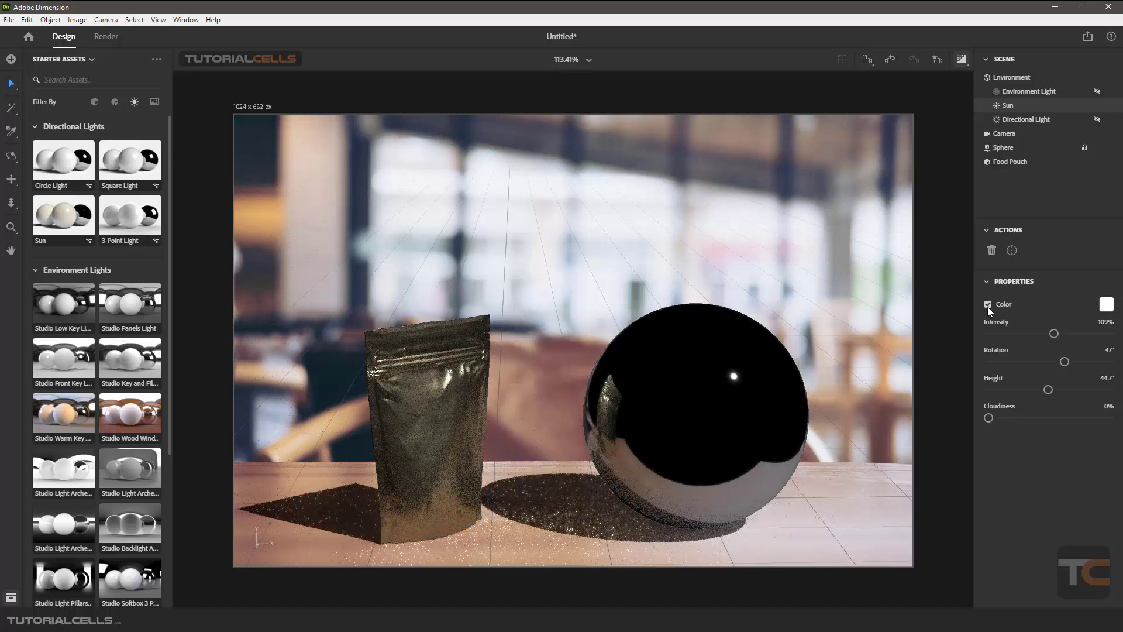
{"action": "left_click", "coordinate": [989, 307]}
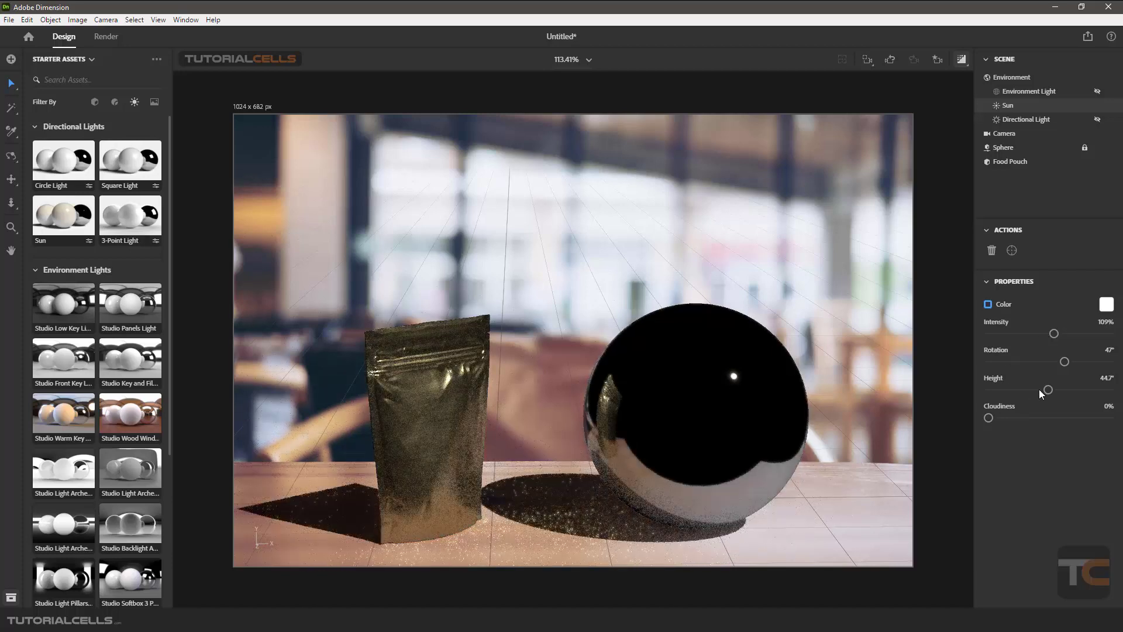
- Set the sun's Height to 45.4° and its Cloudiness to 78%
{"action": "left_click_drag", "start_coordinate": [1048, 390], "coordinate": [1049, 390]}
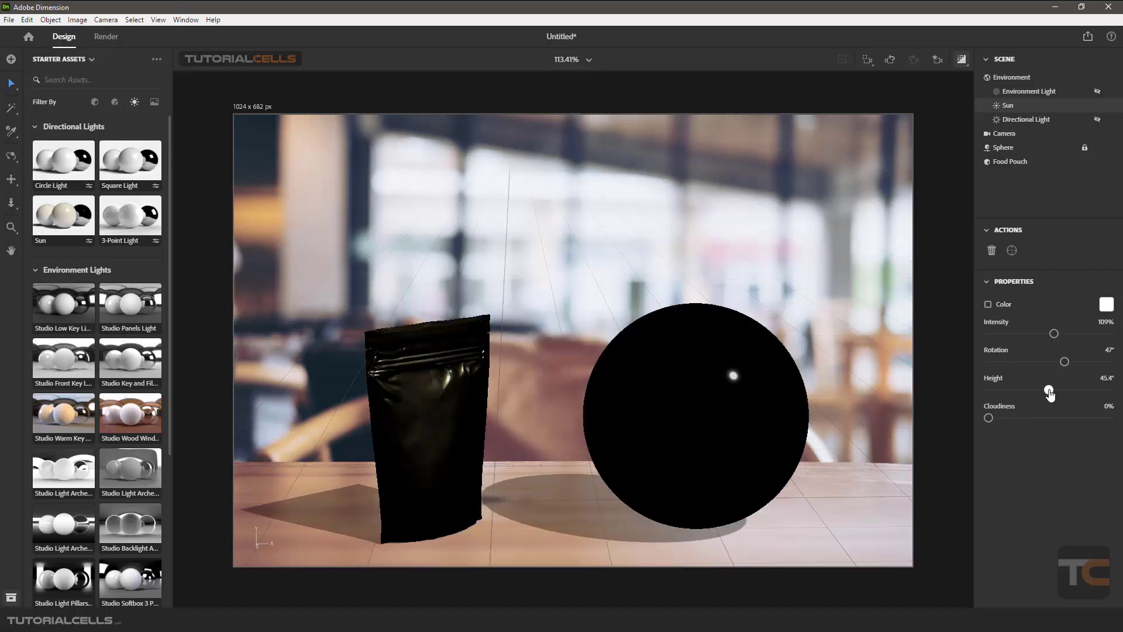
{"action": "left_click", "coordinate": [988, 419]}
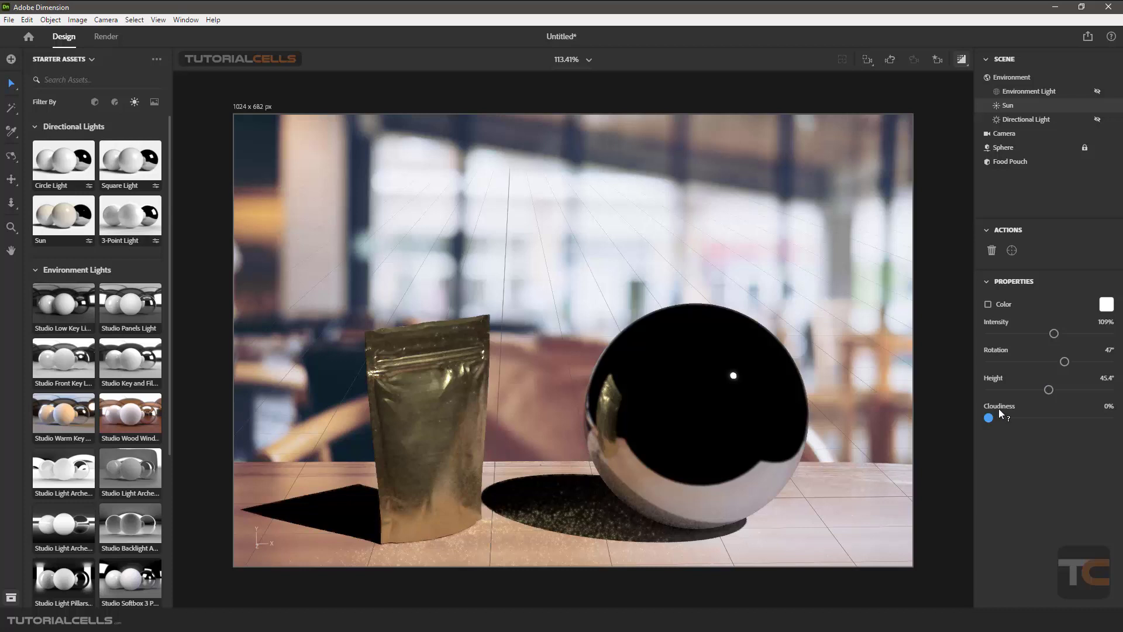
{"action": "left_click_drag", "start_coordinate": [988, 421], "coordinate": [1039, 421]}
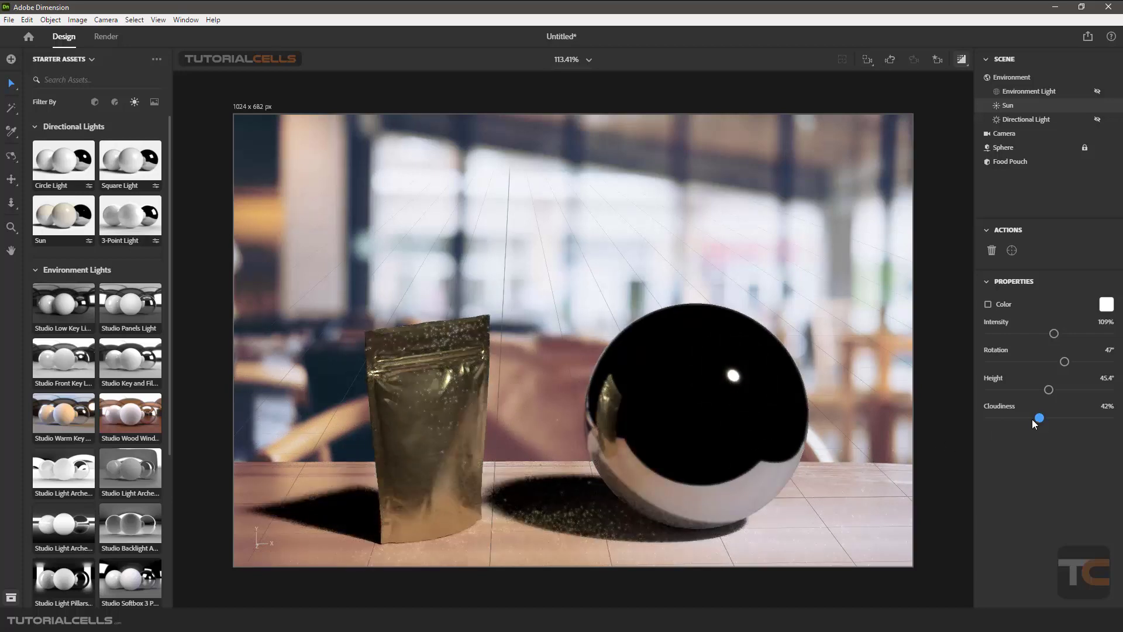
{"action": "left_click_drag", "start_coordinate": [1034, 422], "coordinate": [1083, 419]}
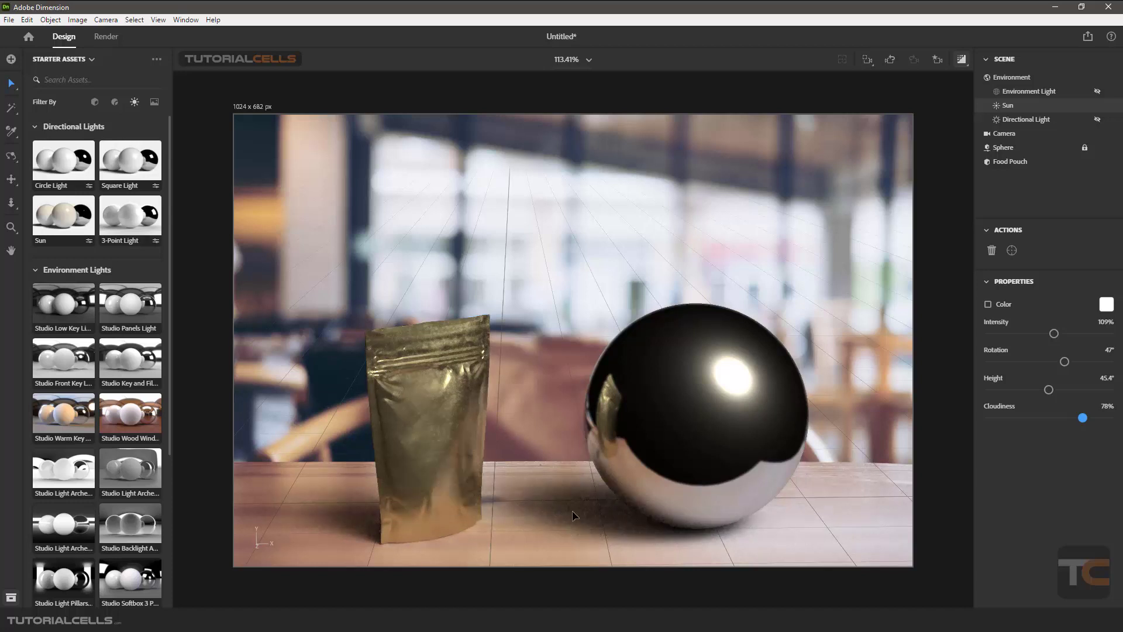
- Show the environment light with the sun and set its Intensity to 83%
{"action": "left_click", "coordinate": [1046, 94]}
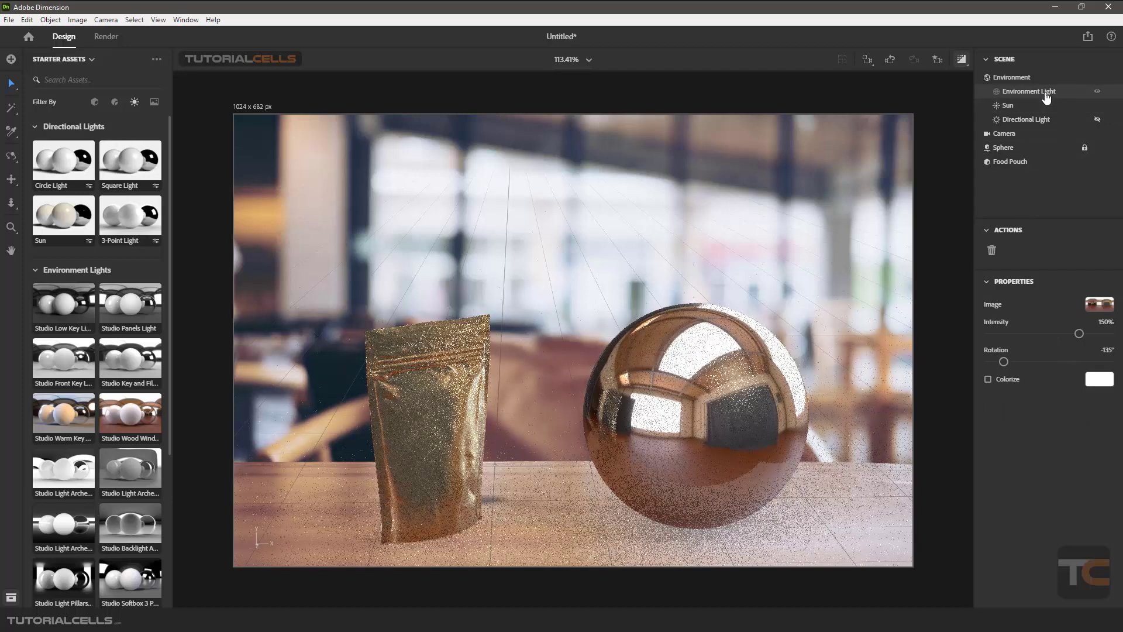
{"action": "left_click", "coordinate": [1026, 333]}
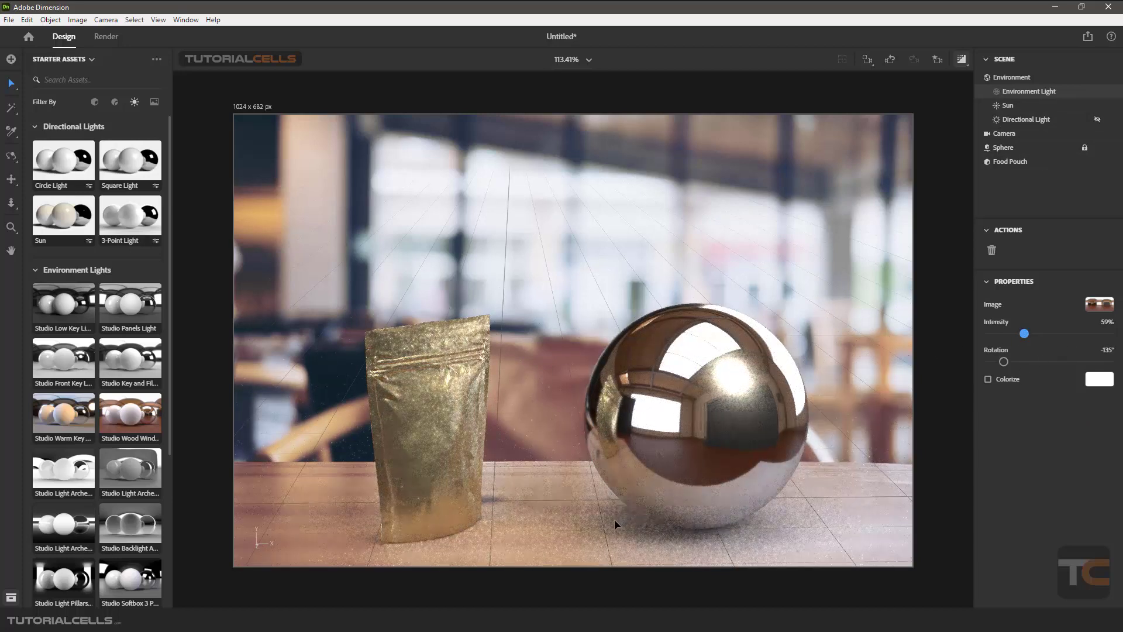
{"action": "left_click_drag", "start_coordinate": [1024, 334], "coordinate": [1000, 335]}
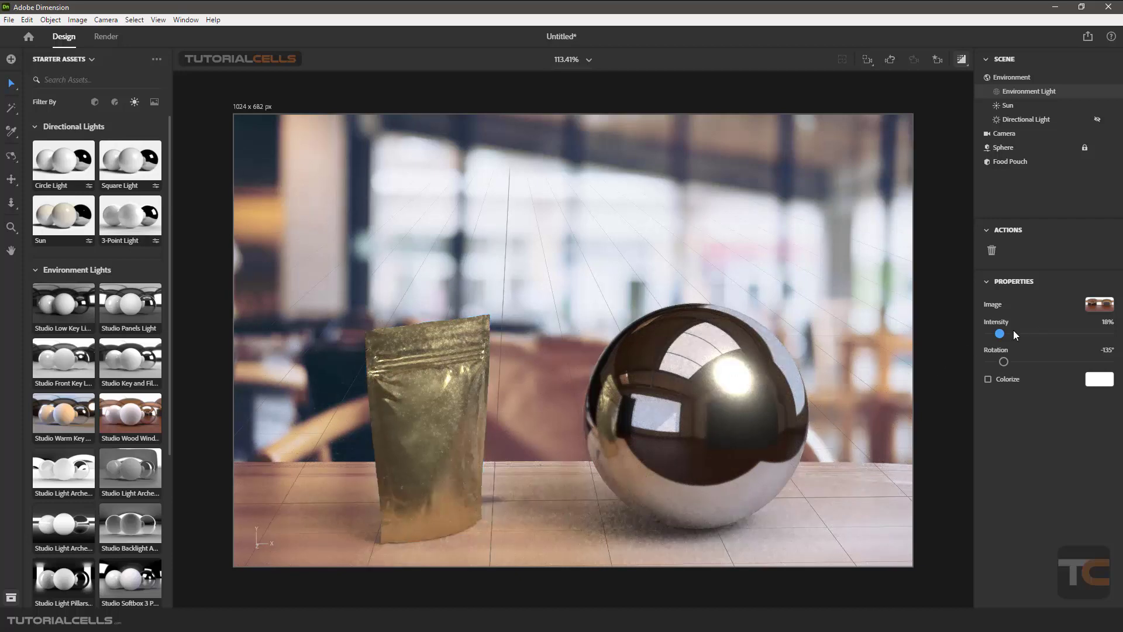
{"action": "left_click_drag", "start_coordinate": [999, 335], "coordinate": [1038, 333]}
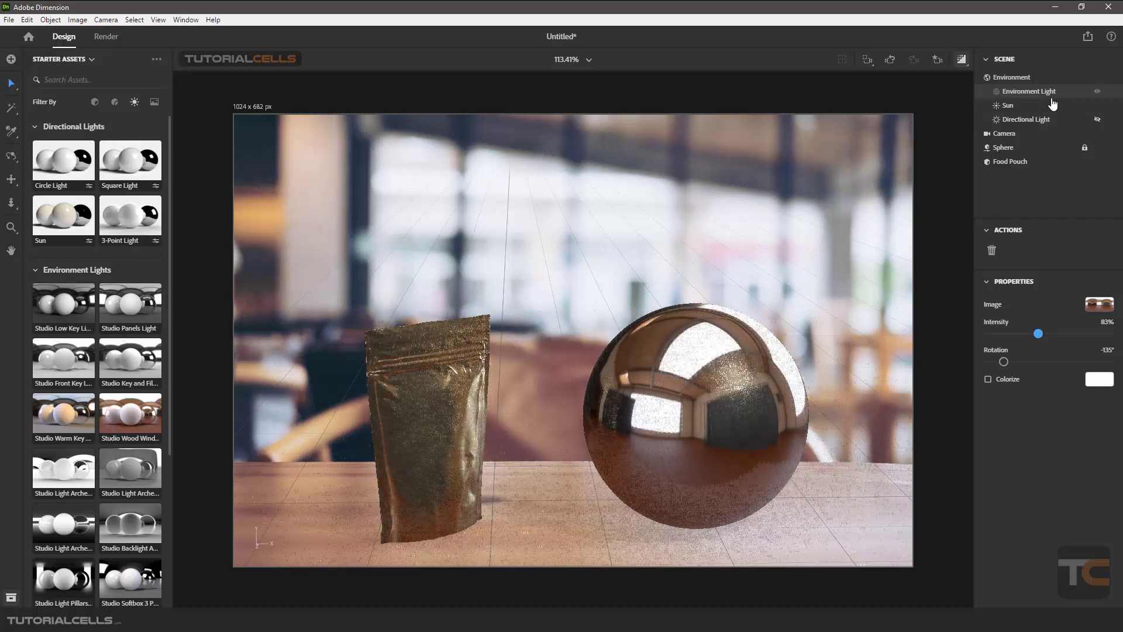
- Hide the environment light and the sun, keeping the directional light hidden
{"action": "left_click", "coordinate": [1098, 92]}
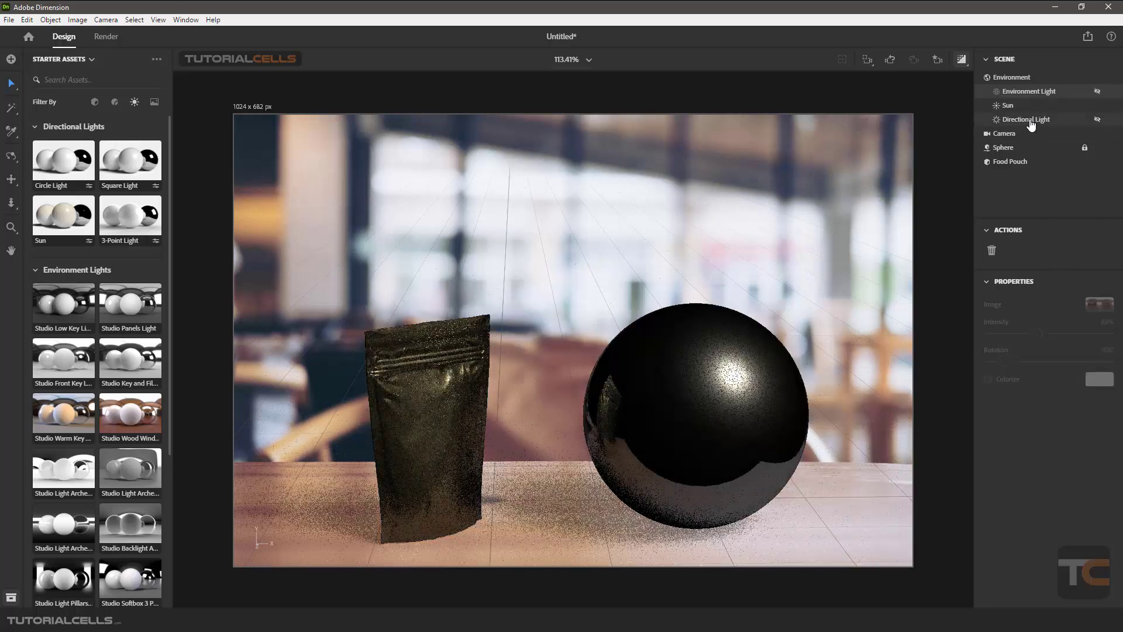
{"action": "left_click", "coordinate": [1097, 106]}
{"action": "left_click", "coordinate": [1098, 119]}
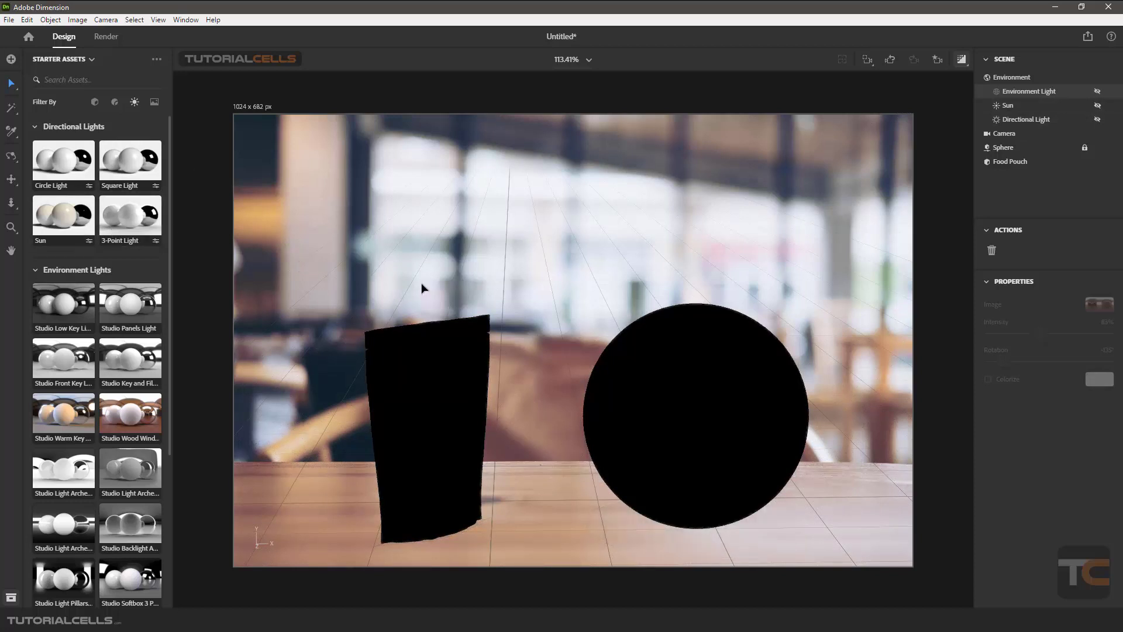
- Switch to the 3PointLighting image in Photos, examine the key, fill and back light placement, and close it and the projects files folder
{"action": "key", "text": "alt+Tab"}
{"action": "left_click_drag", "start_coordinate": [588, 91], "coordinate": [536, 117]}
{"action": "left_click", "coordinate": [648, 206]}
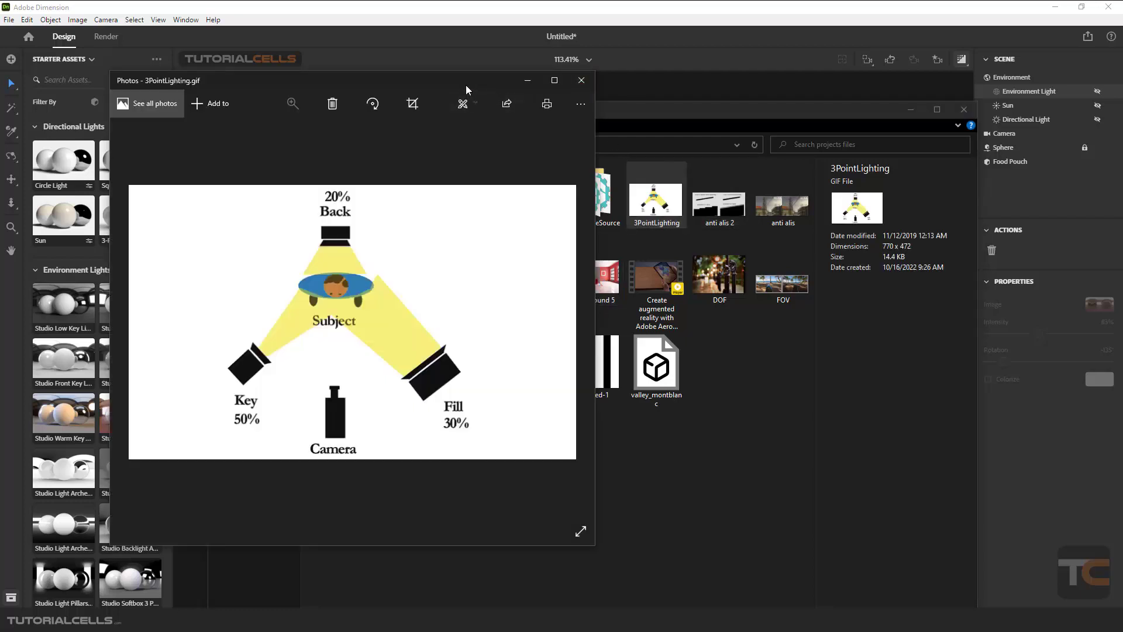
{"action": "left_click_drag", "start_coordinate": [466, 85], "coordinate": [662, 114]}
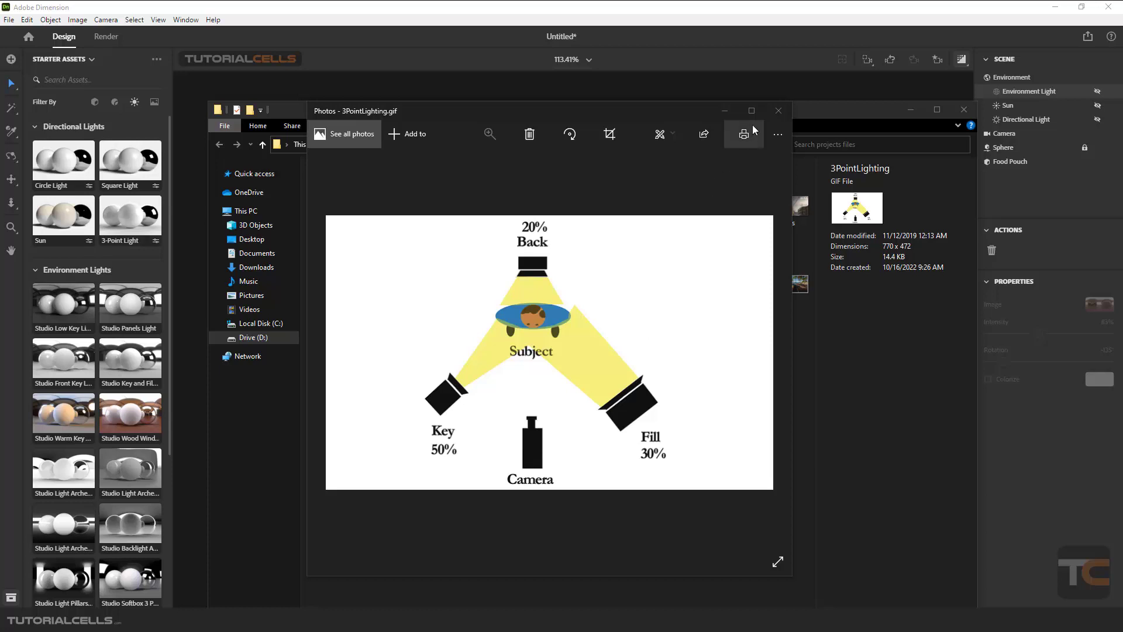
{"action": "left_click", "coordinate": [777, 111]}
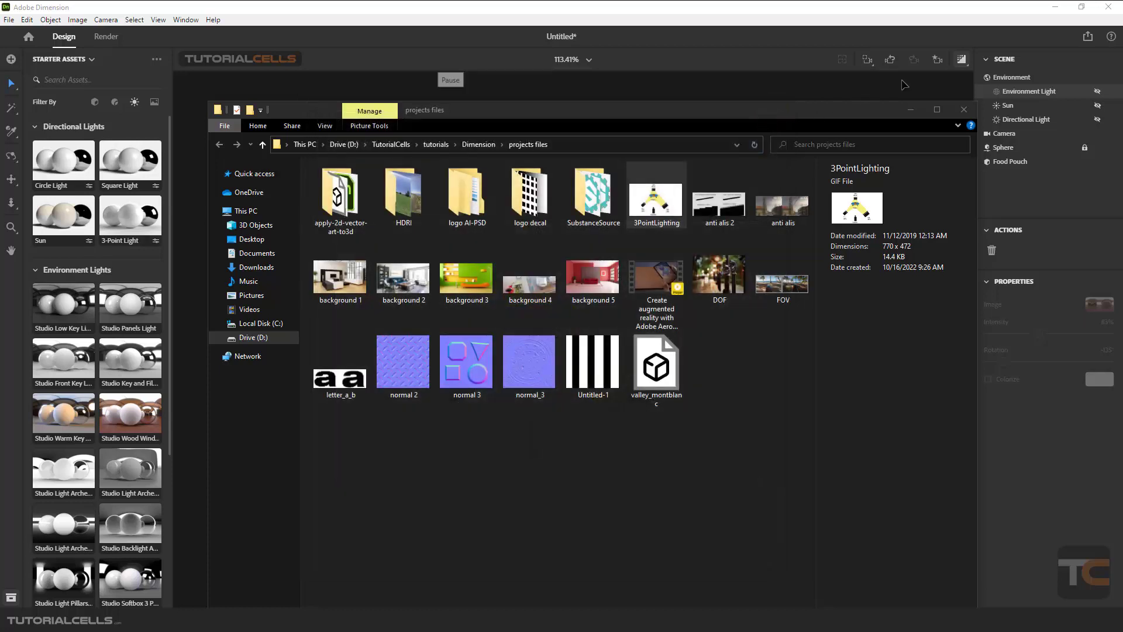
{"action": "left_click", "coordinate": [964, 109]}
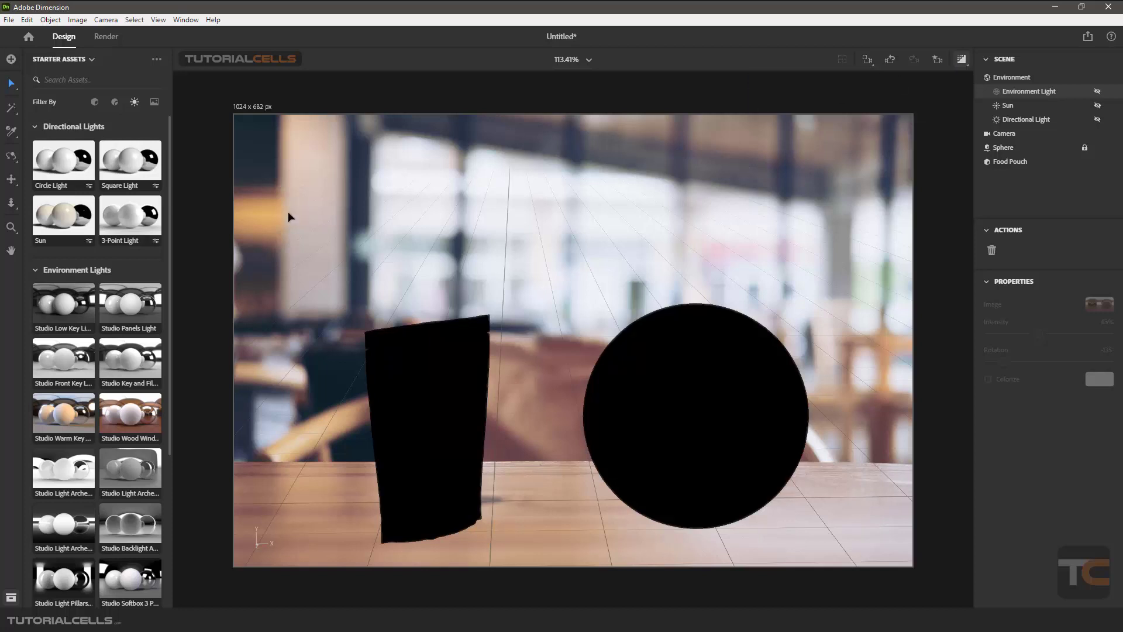
- Add a 3-Point Light setup to the scene and select its Key Light
{"action": "left_click", "coordinate": [145, 223]}
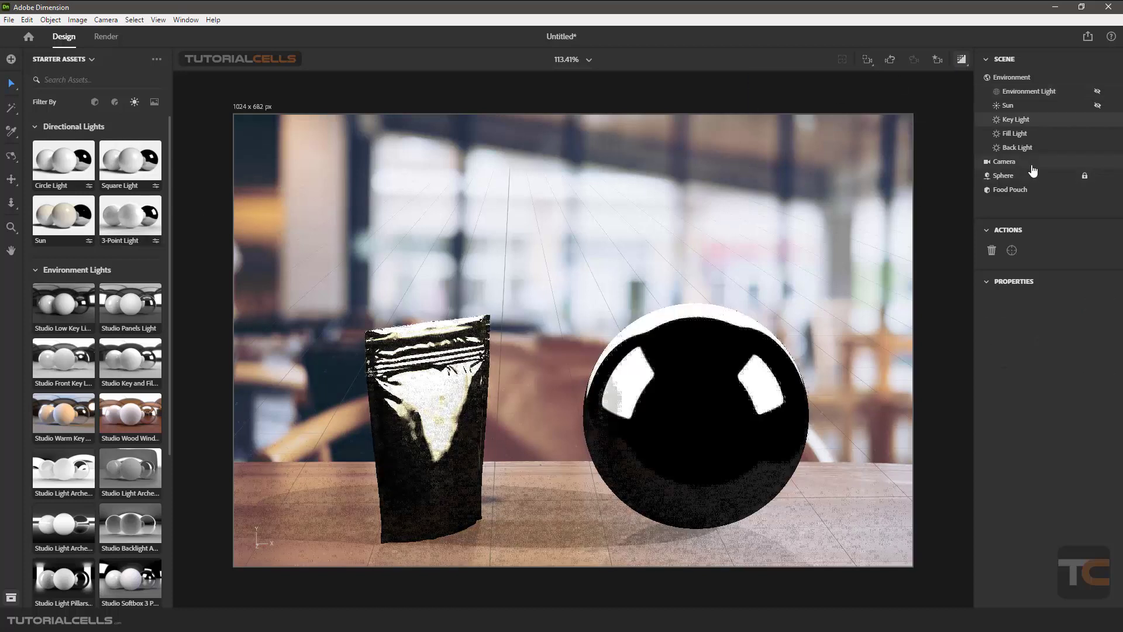
{"action": "left_click", "coordinate": [1005, 121]}
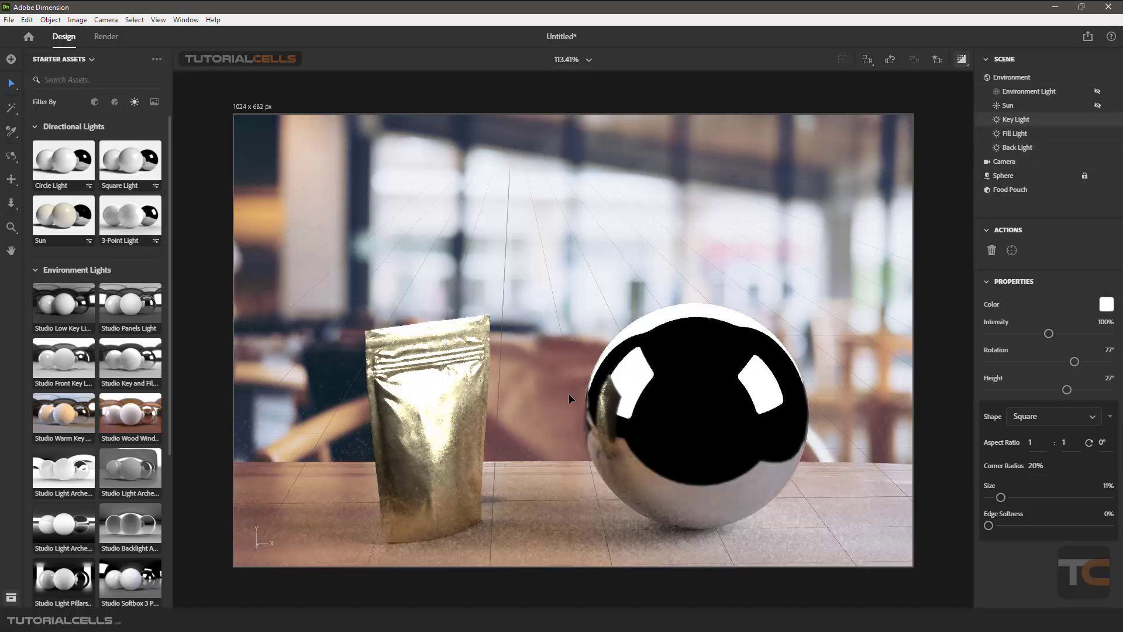
- Compare the three-point lighting with the environment light shown and hidden, and inspect the Fill Light and Back Light settings
{"action": "left_click", "coordinate": [1097, 91]}
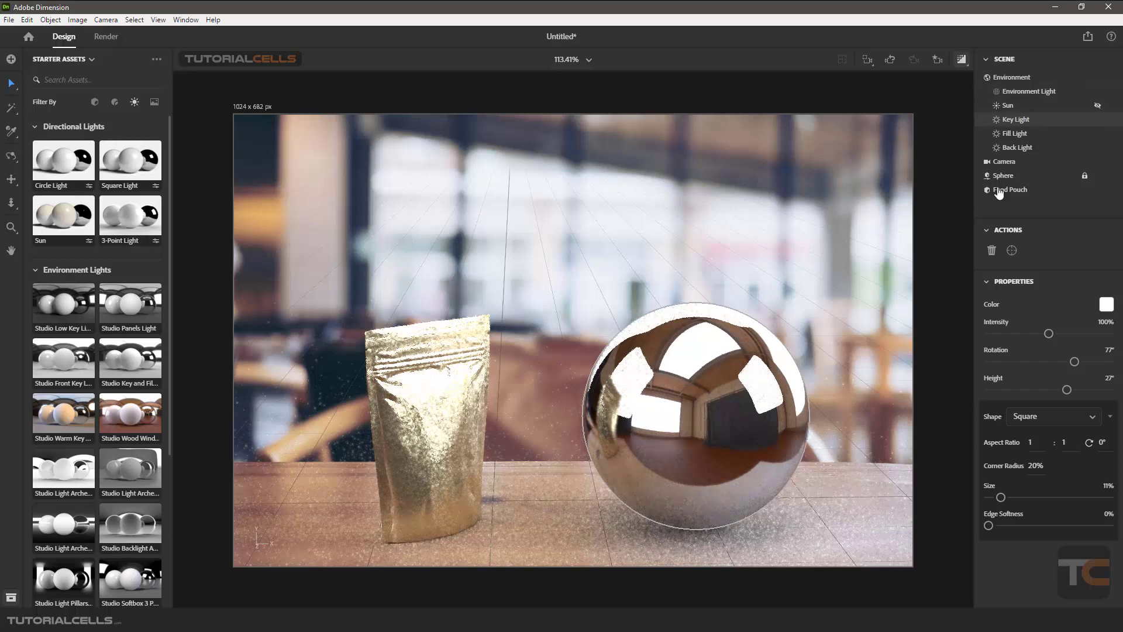
{"action": "left_click", "coordinate": [1097, 92]}
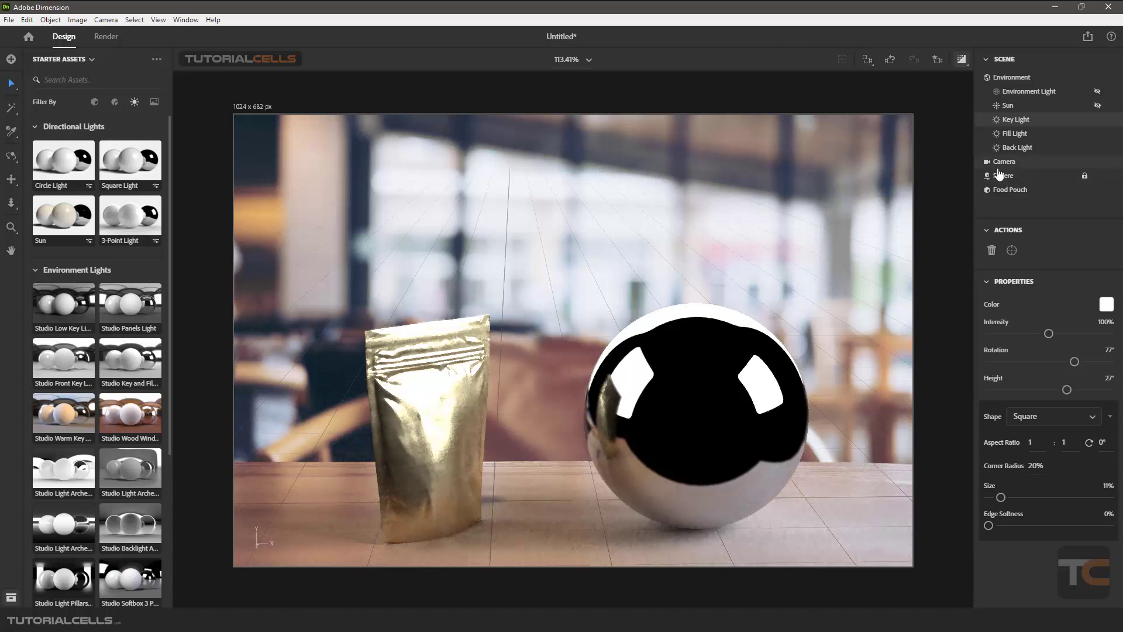
{"action": "left_click", "coordinate": [1014, 136]}
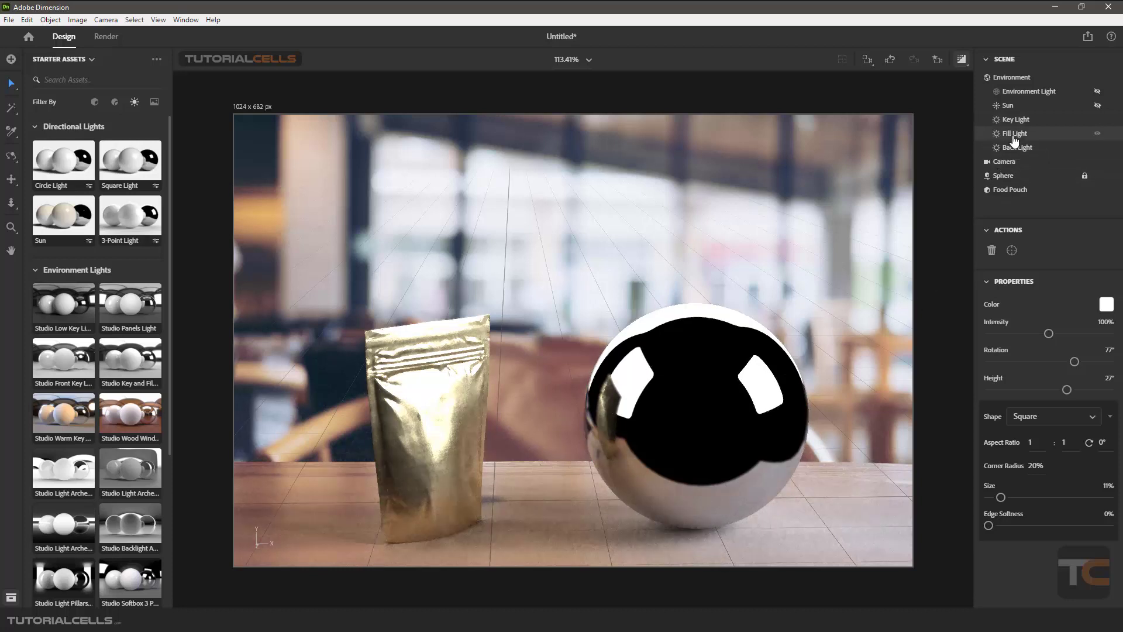
{"action": "left_click", "coordinate": [1014, 148]}
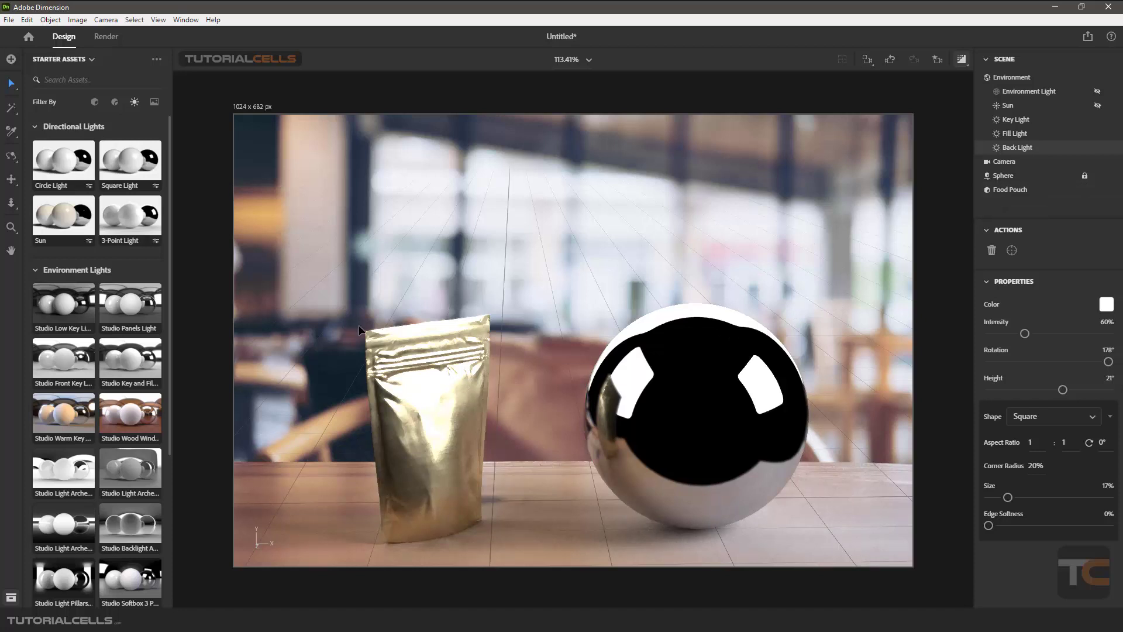
- Turn off the render preview and show the environment light together with the three-point lights
{"action": "left_click", "coordinate": [961, 59]}
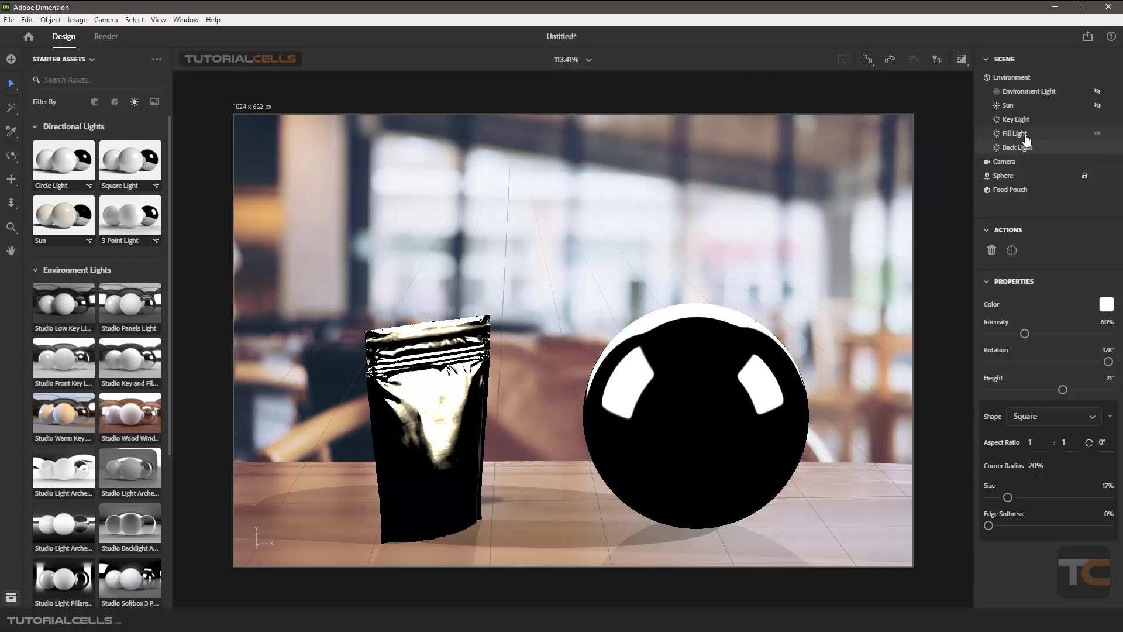
{"action": "left_click", "coordinate": [1015, 104]}
{"action": "left_click", "coordinate": [1015, 95]}
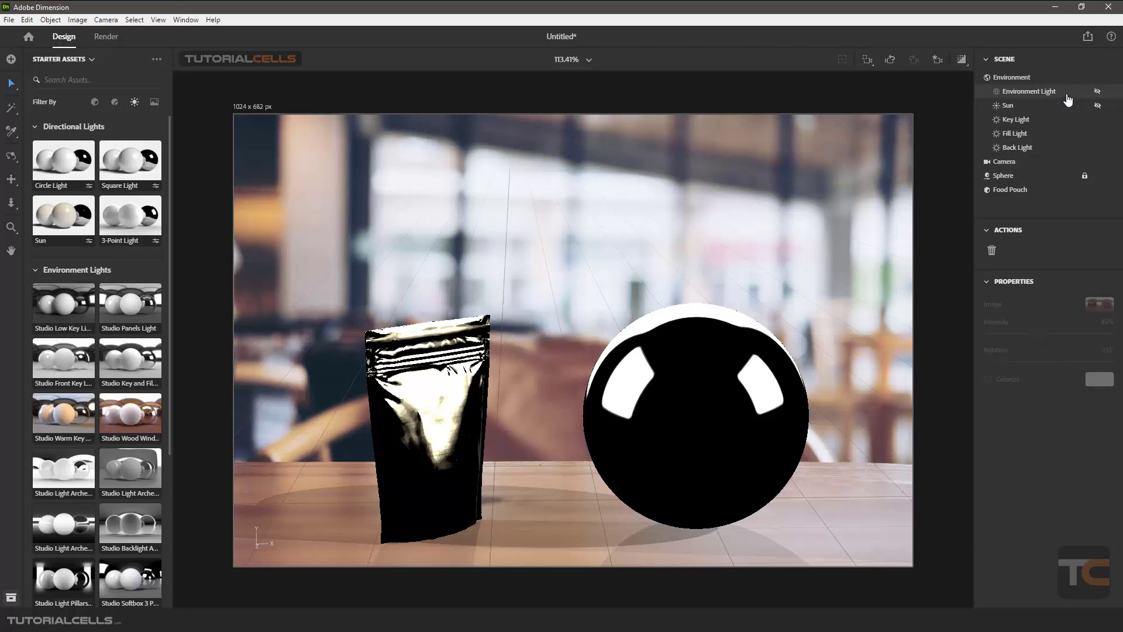
{"action": "left_click", "coordinate": [1097, 92]}
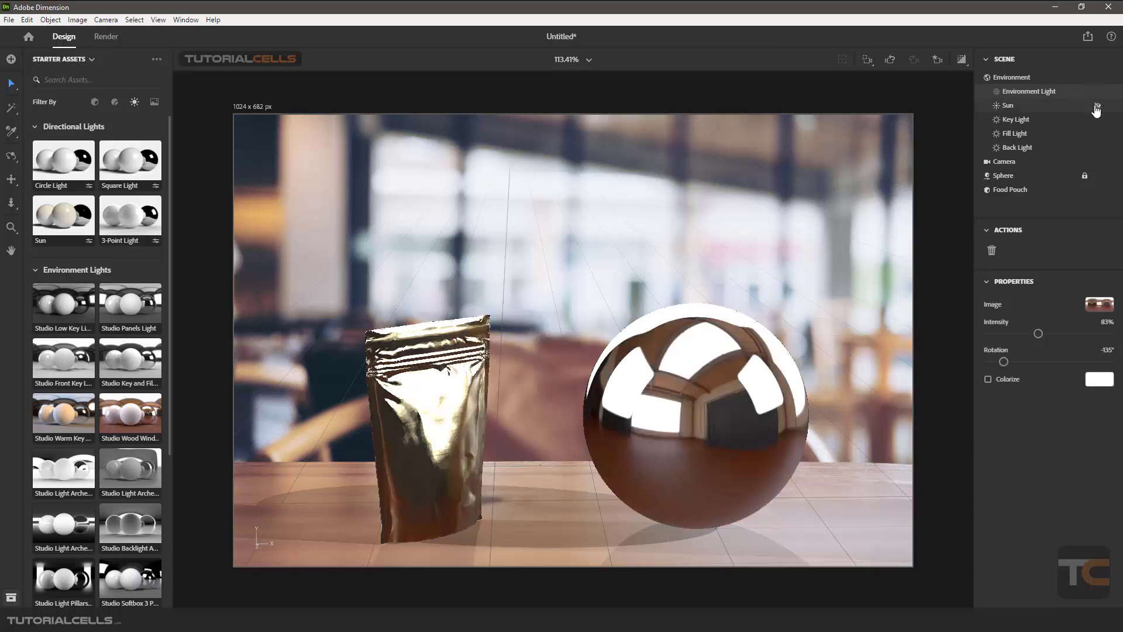